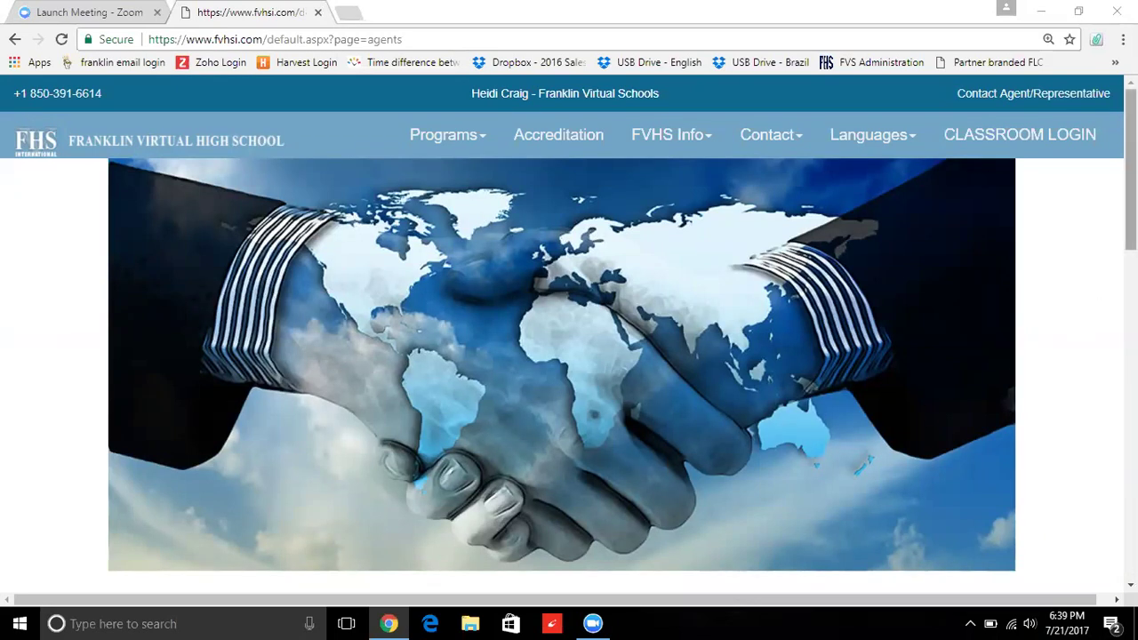
- Scroll to the agent welcome section and go to the Agent Login page
scroll(569, 356, down, 2)
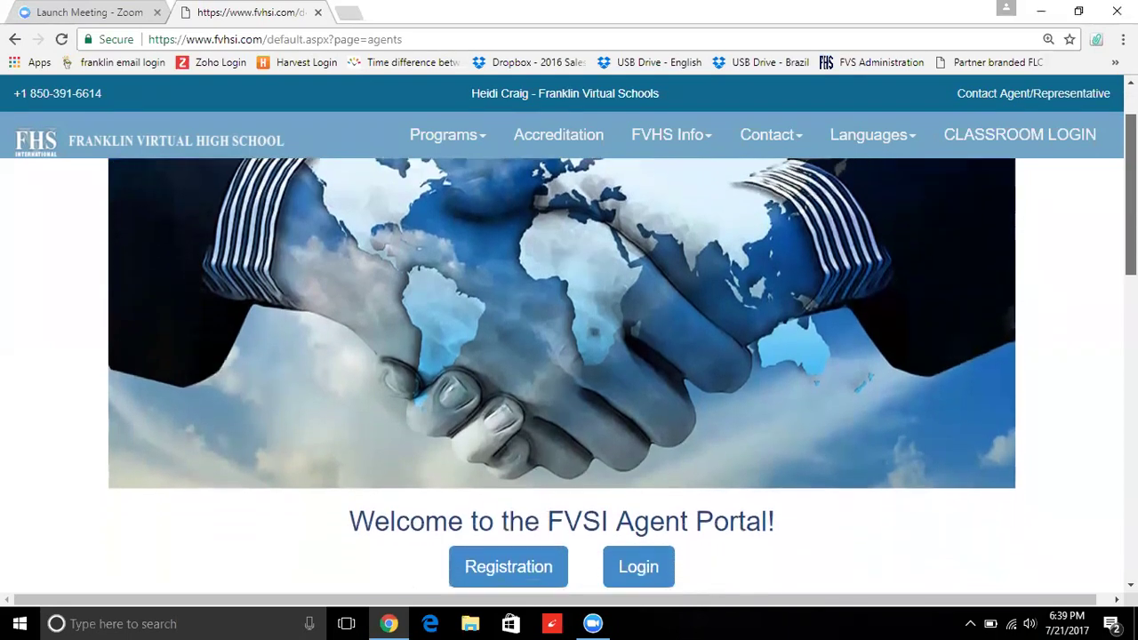
click(645, 514)
- Log in to the agent portal with the agent's suggested e-mail address and password
click(679, 282)
text(heidi)
key(Down)
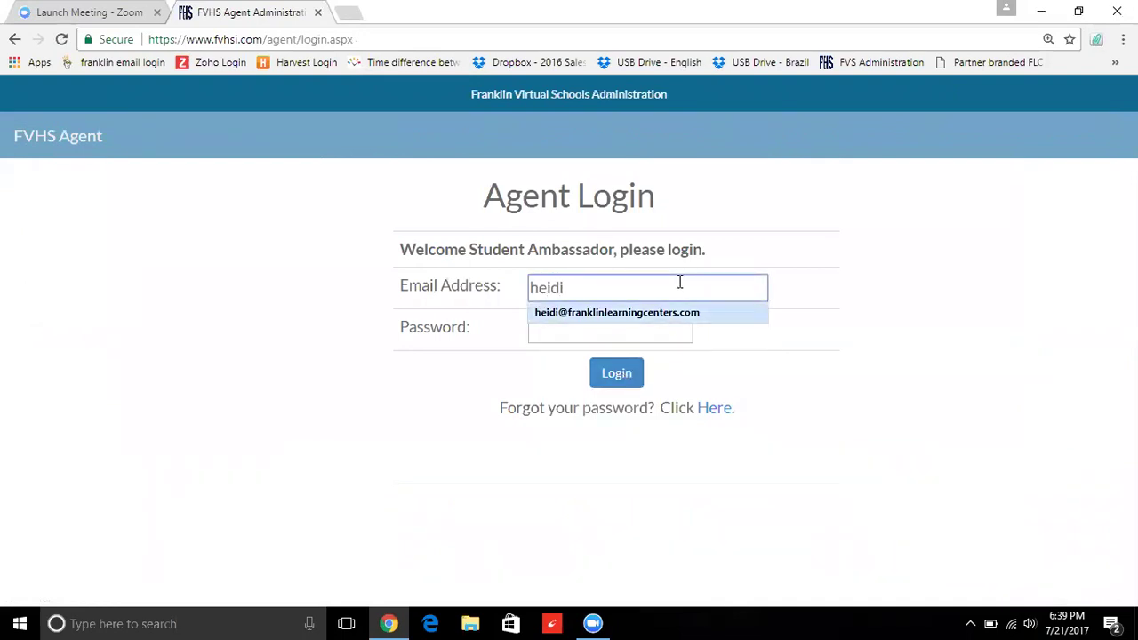
key(Tab)
text(*********)
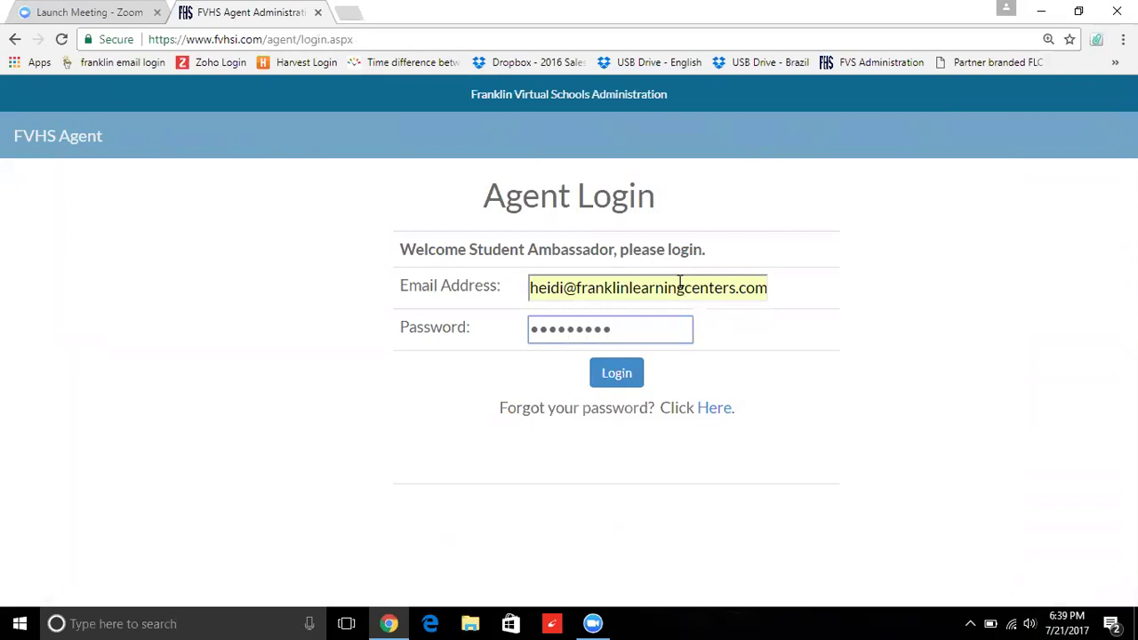
click(629, 375)
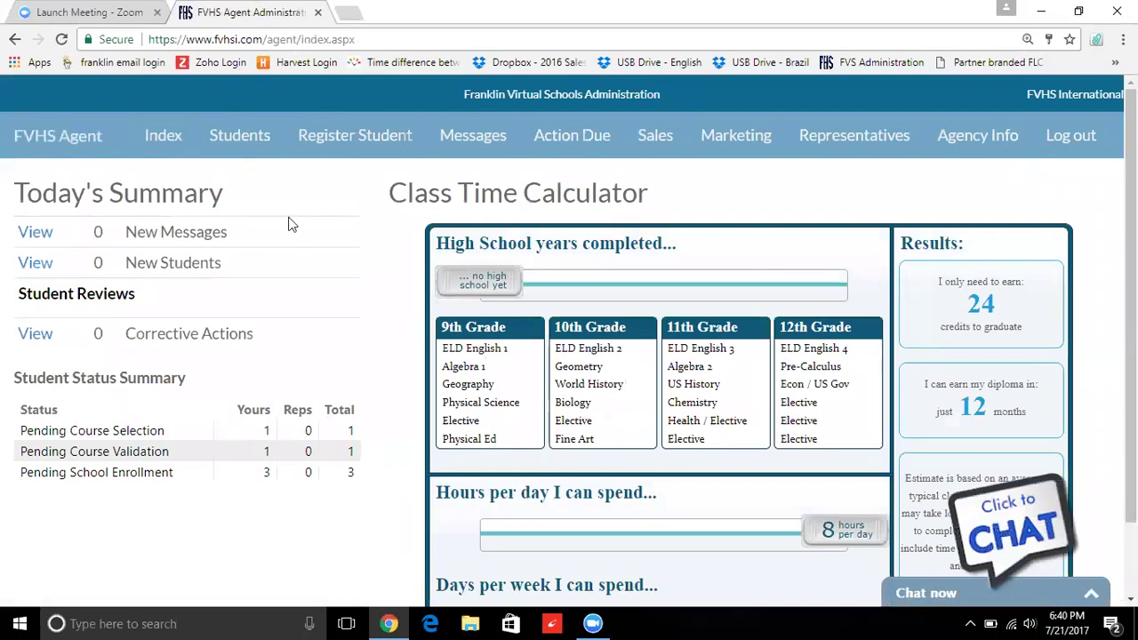
- Open Register Student and choose SAT Test Preparation as the FVHS program
click(349, 155)
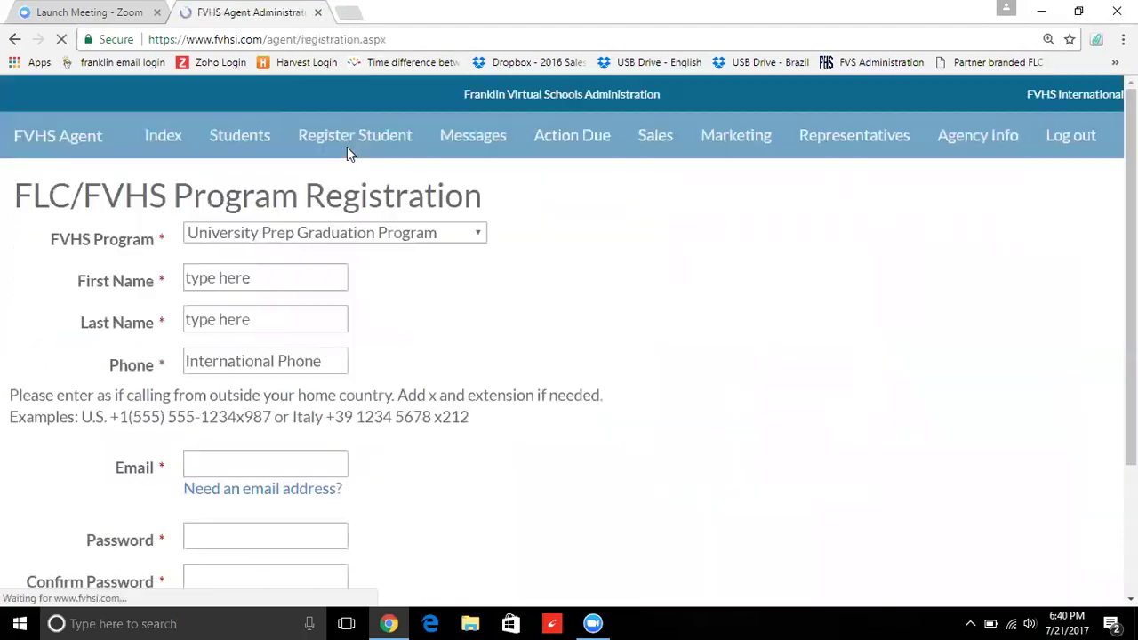
click(343, 238)
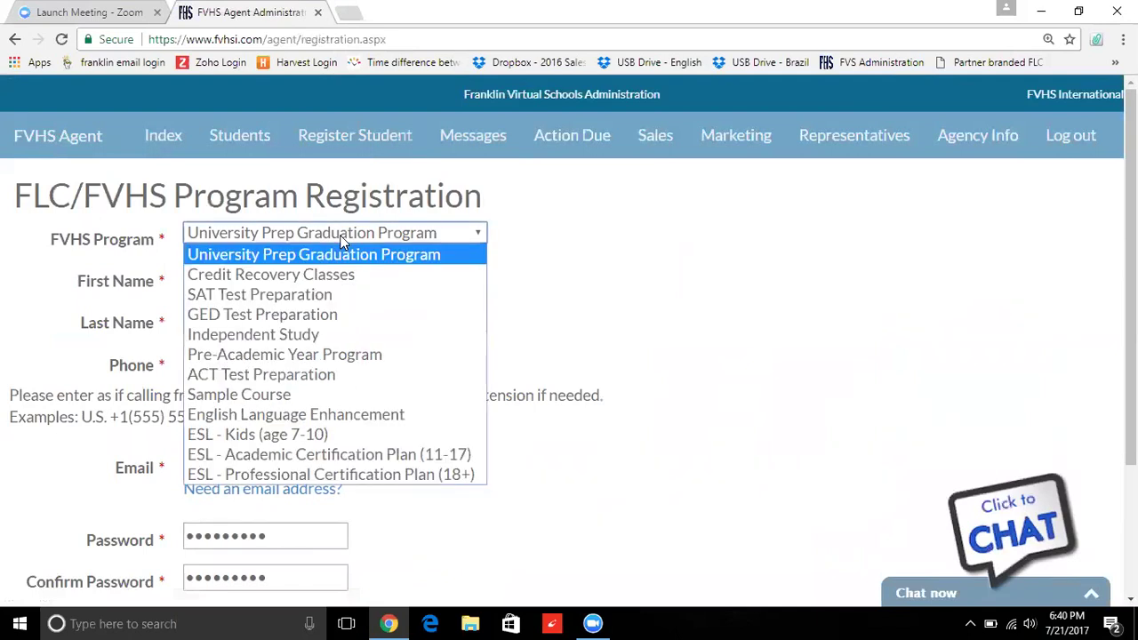
click(295, 304)
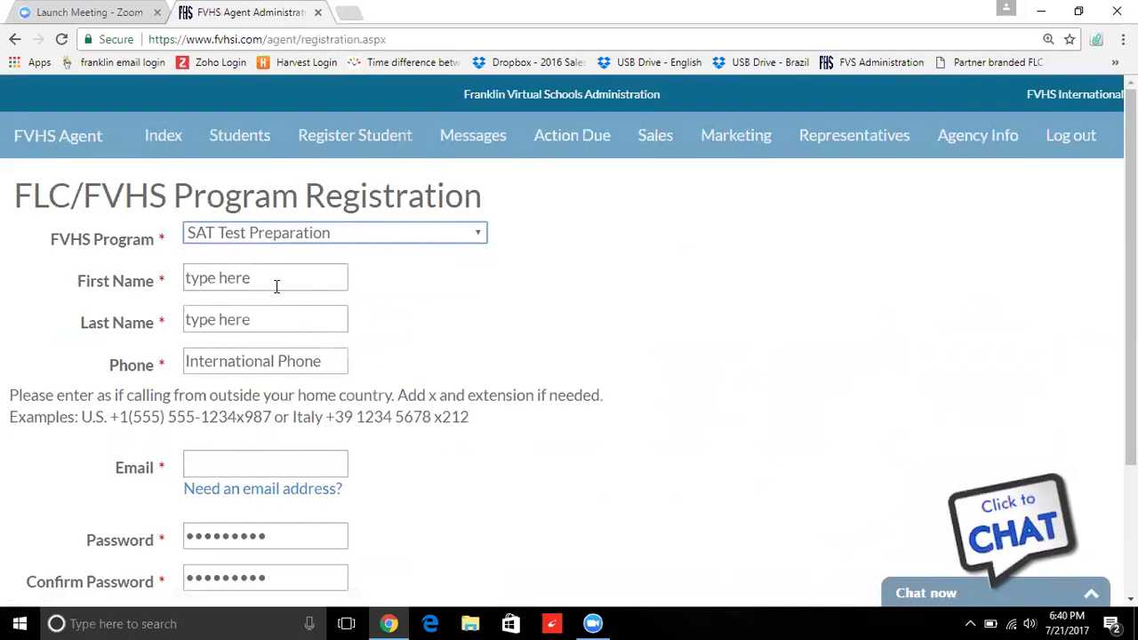
- Enter the student's first name, last name, phone number and e-mail address
click(265, 279)
text(mickey)
key(Tab)
text(mous)
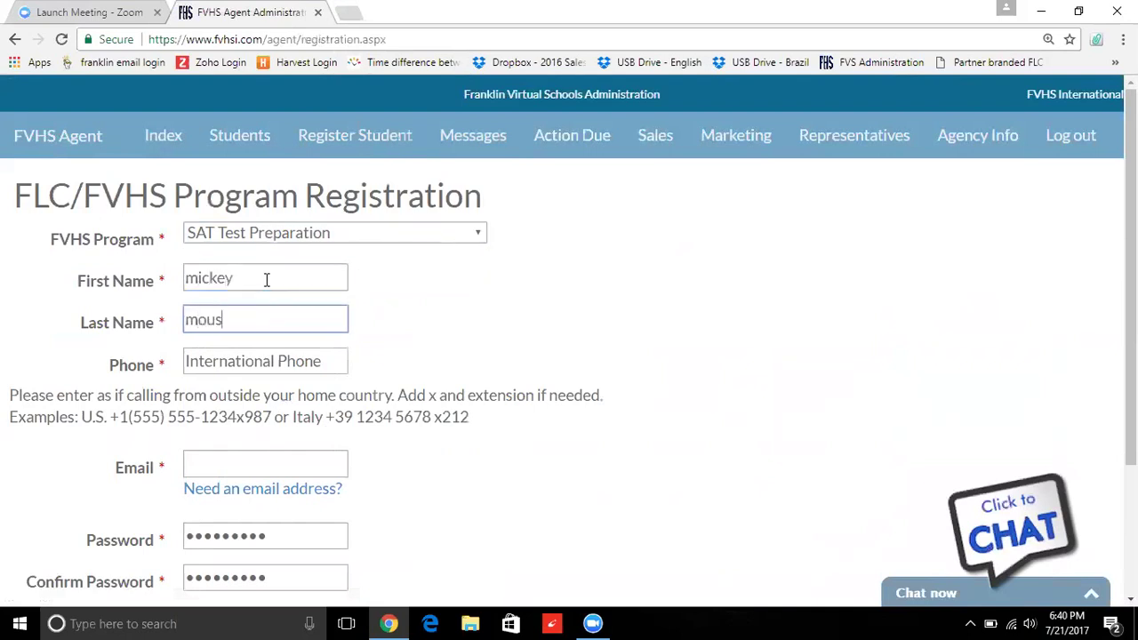
text(e)
key(Tab)
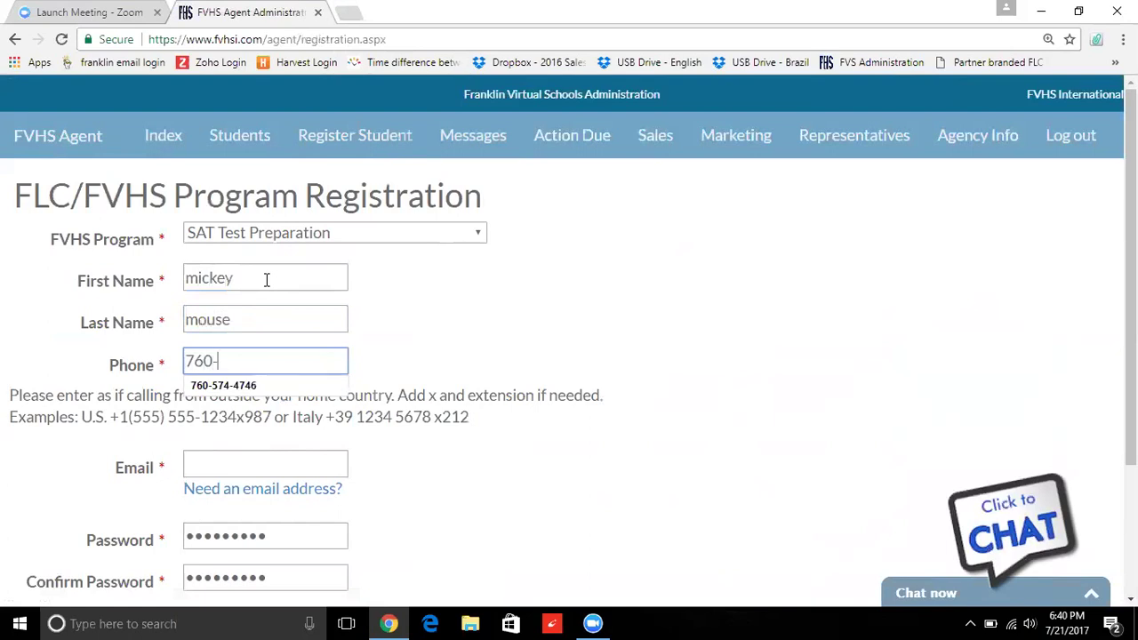
key(Tab)
key(Tab)
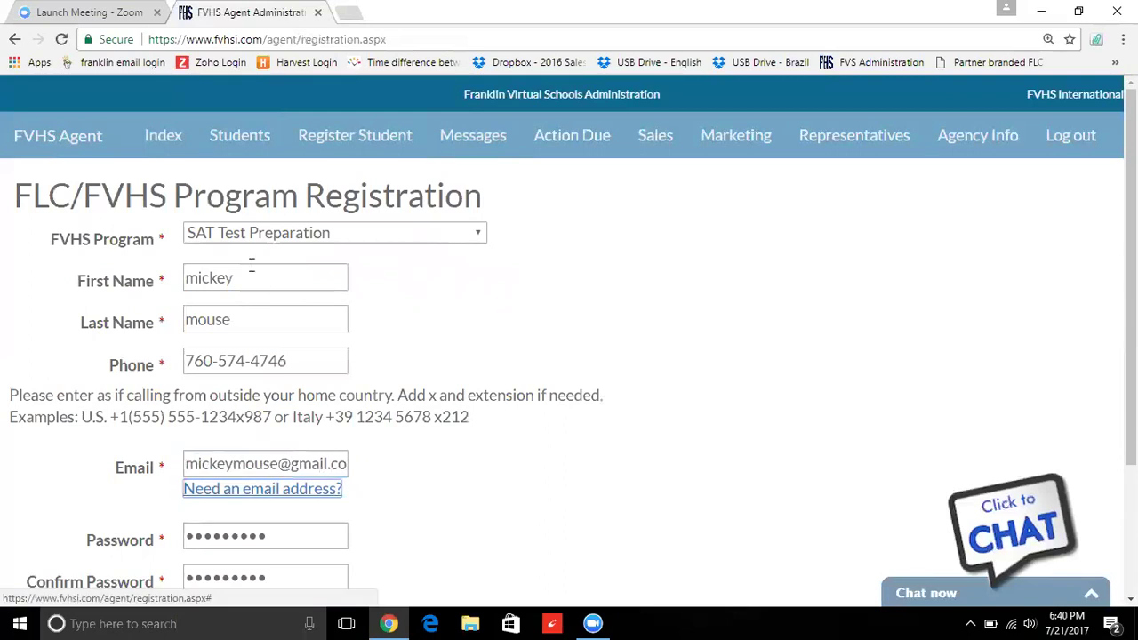
- Replace the prefilled password with a new one and confirm it
double_click(240, 532)
key(BackSpace)
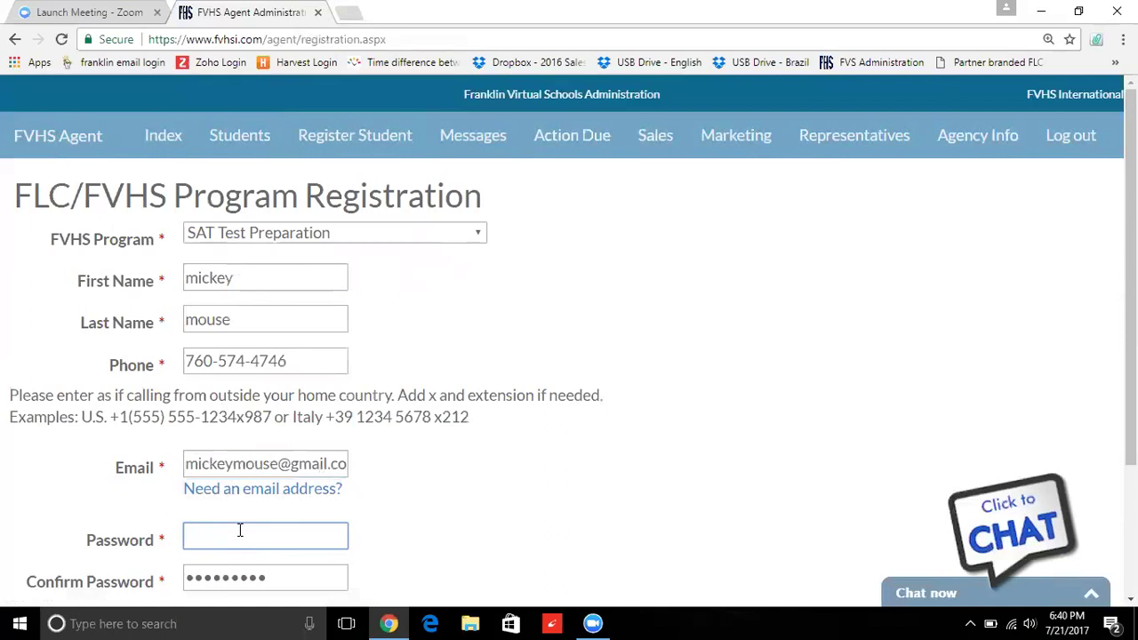
text(••••••••)
key(Tab)
text(•)
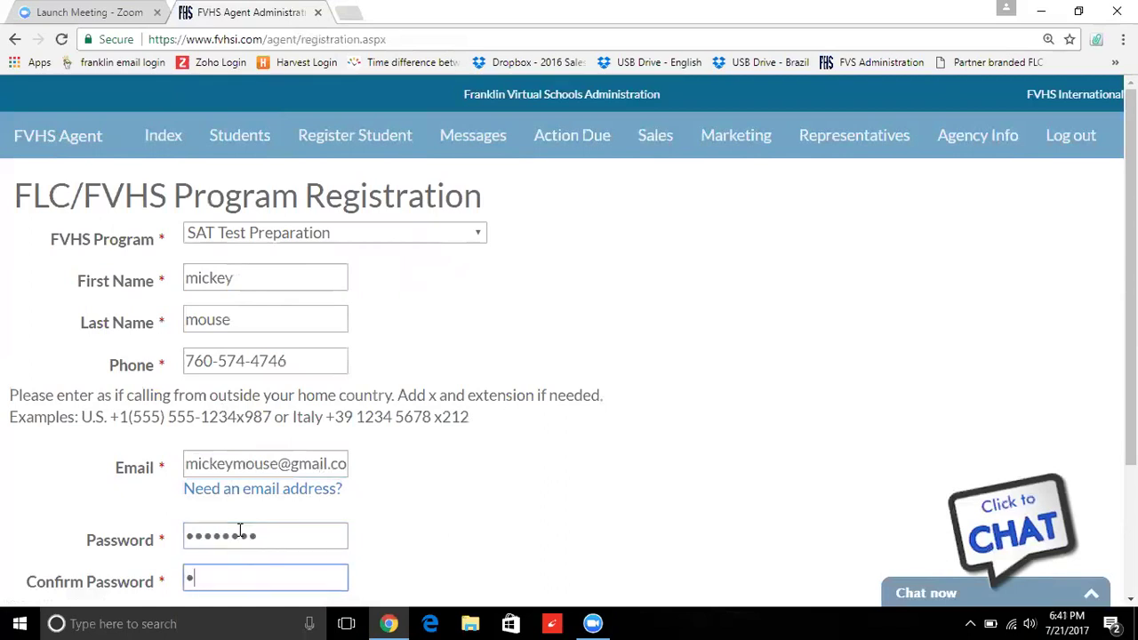
text(•••••••)
- Enter 10/27/2001 as the student's birth date and validate it
scroll(802, 462, down, 1)
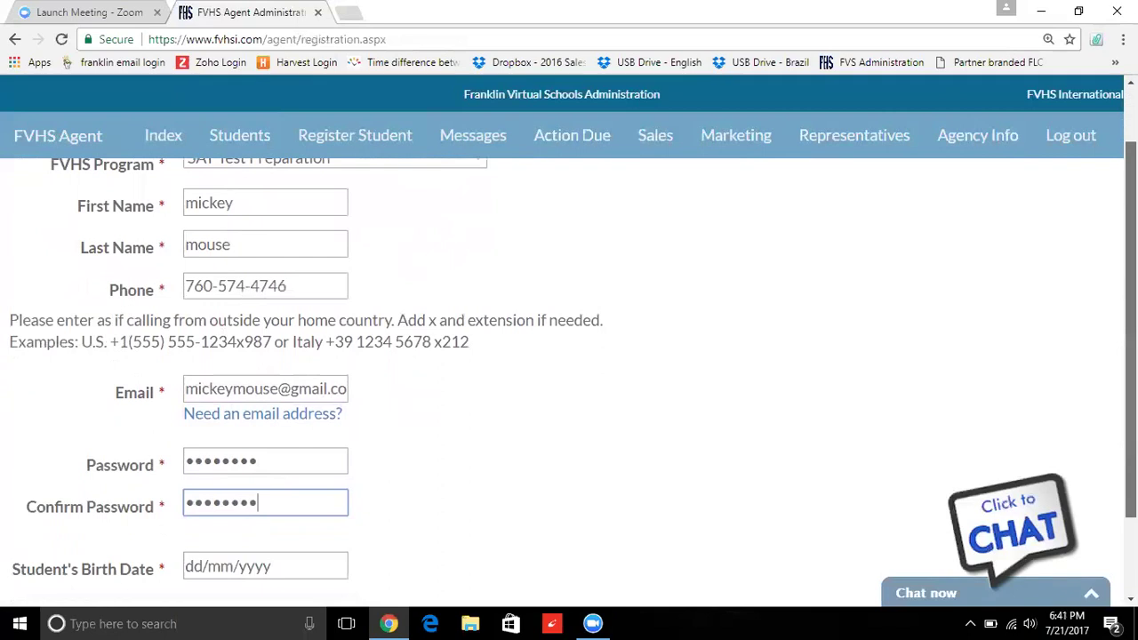
scroll(425, 423, down, 1)
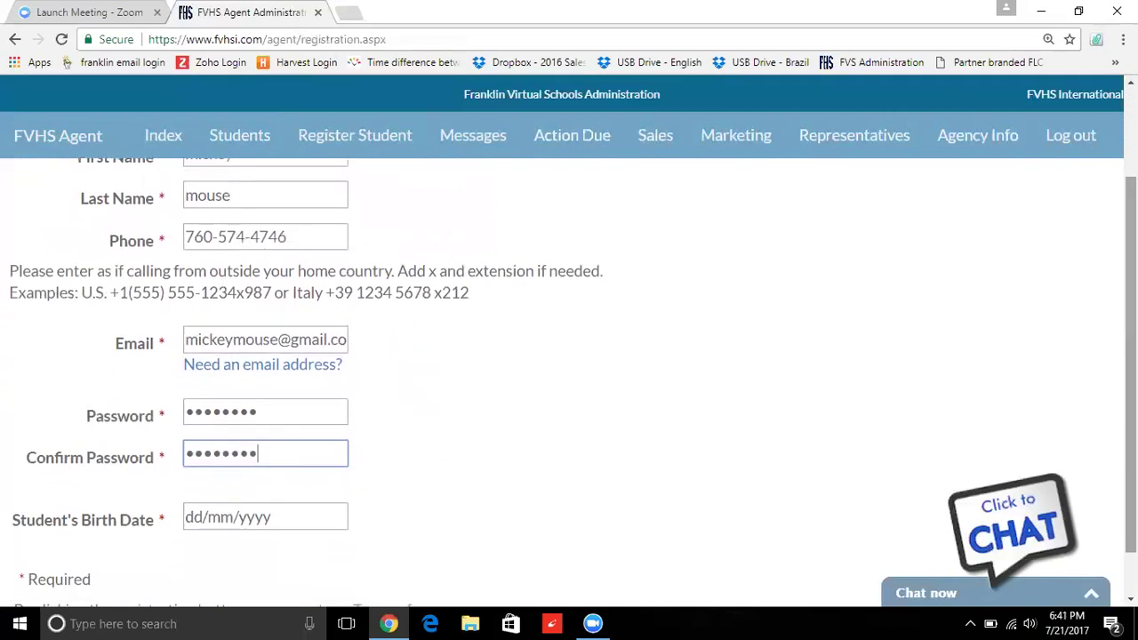
click(267, 519)
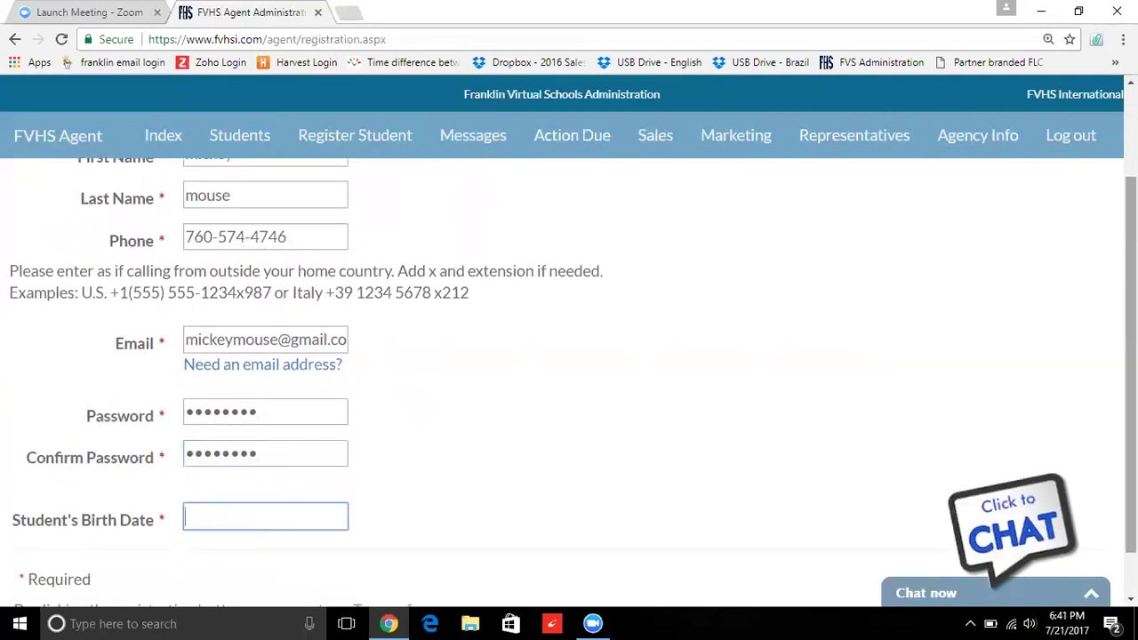
scroll(573, 382, down, 1)
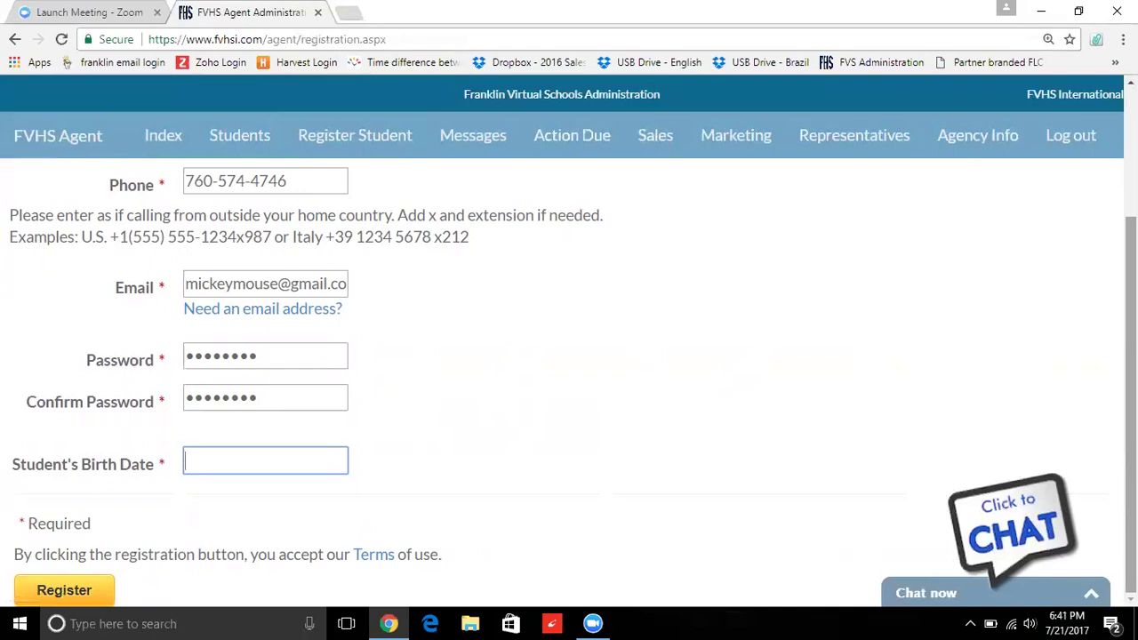
text(10/27/2001)
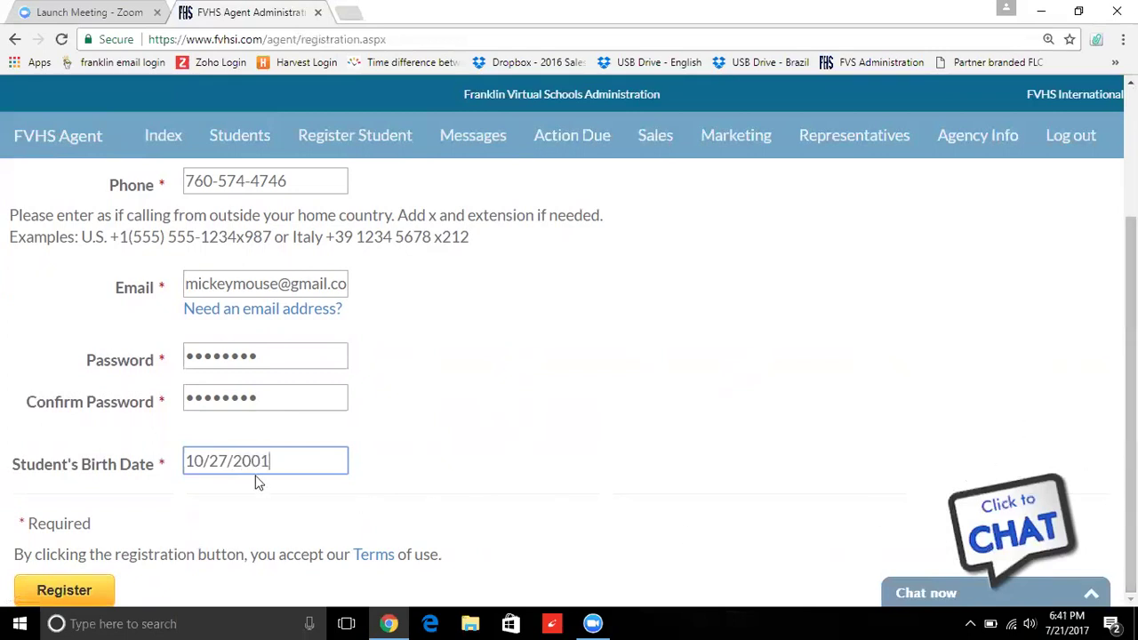
click(71, 593)
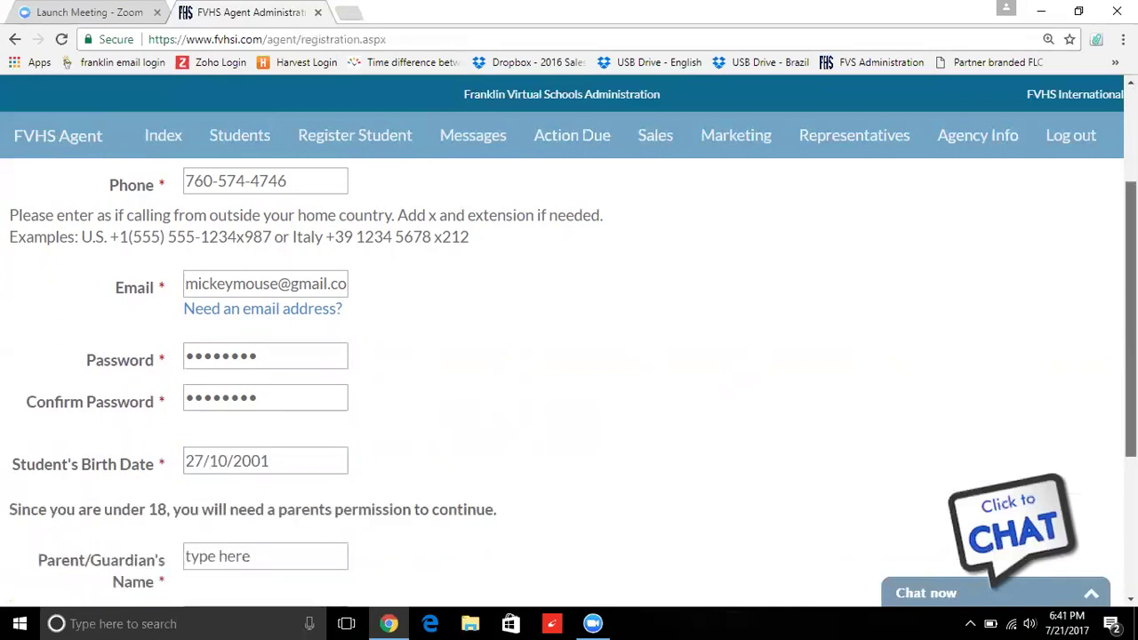
scroll(569, 382, down, 2)
- Enter the parent/guardian's name, phone and e-mail, then click Register
click(223, 343)
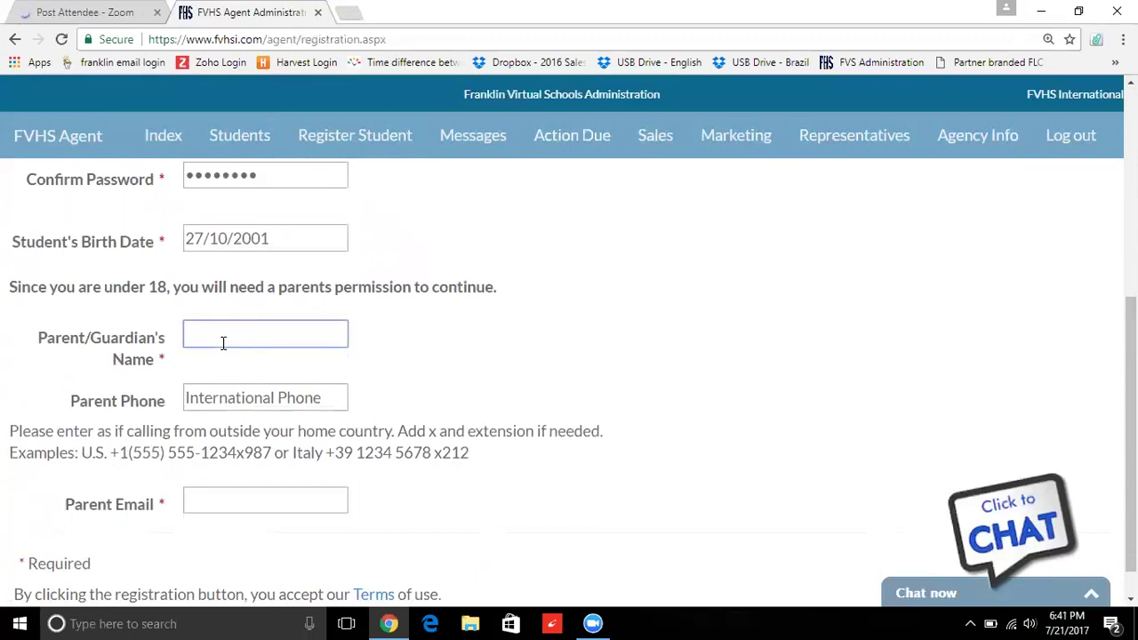
text(minnie mouse)
key(Tab)
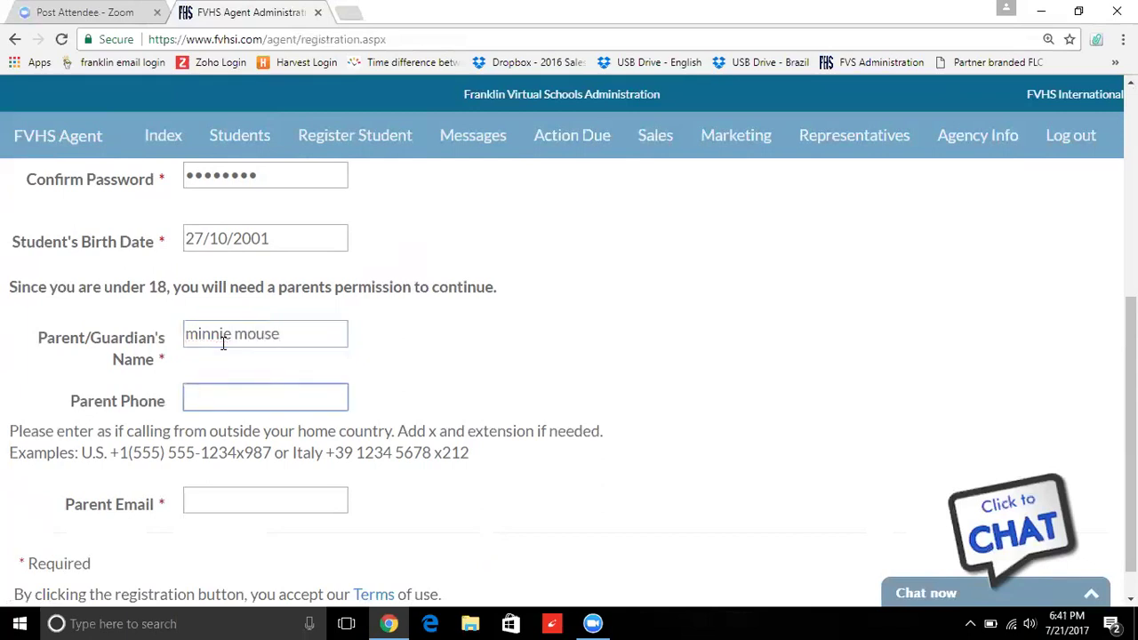
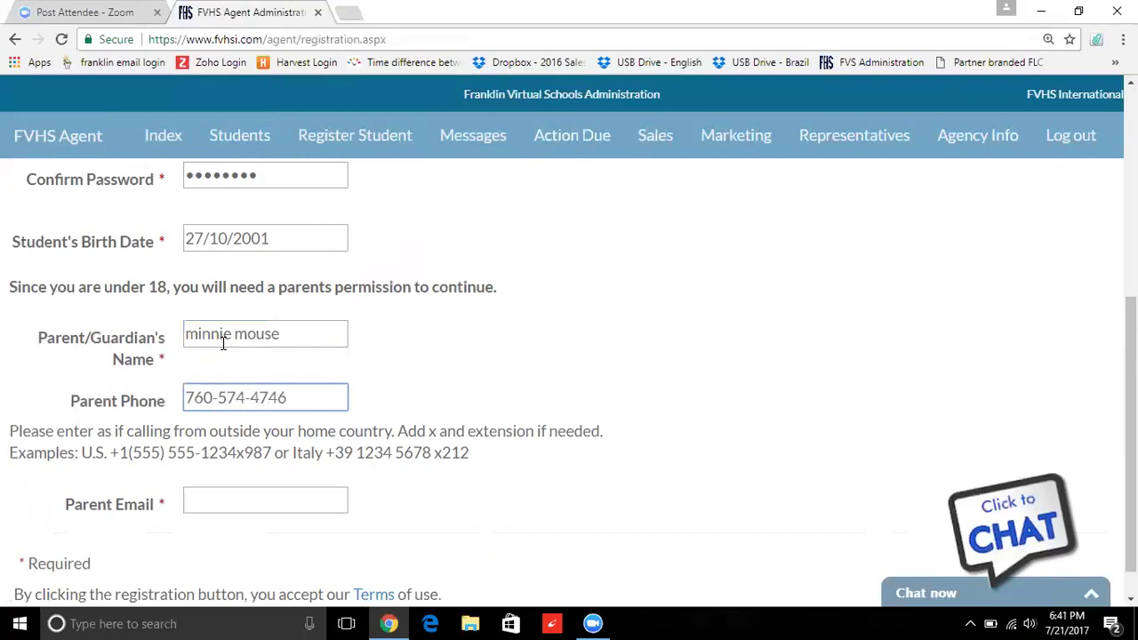
click(216, 508)
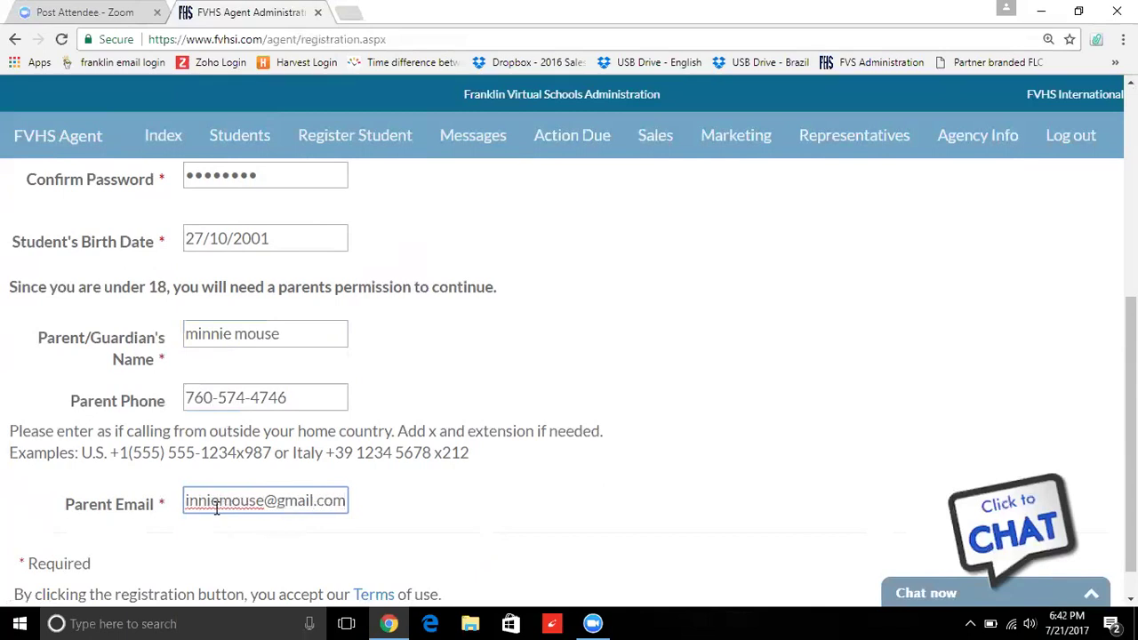
drag(1130, 417, 1130, 439)
click(95, 591)
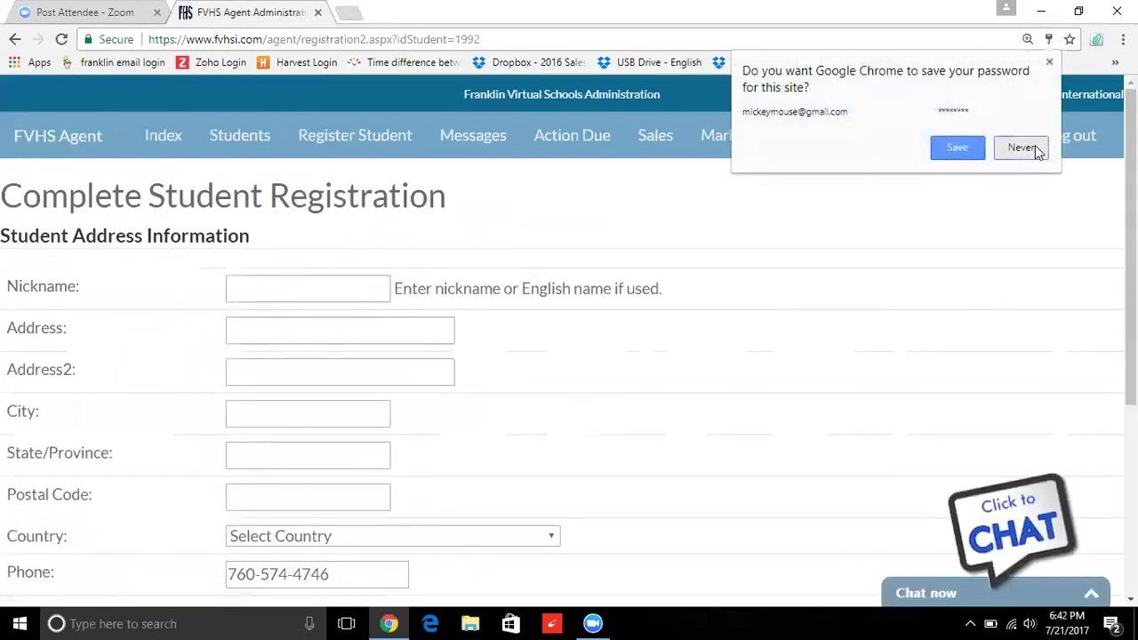
- Decline Chrome's password prompt and enter the student's street address
click(1020, 148)
scroll(561, 175, down, 1)
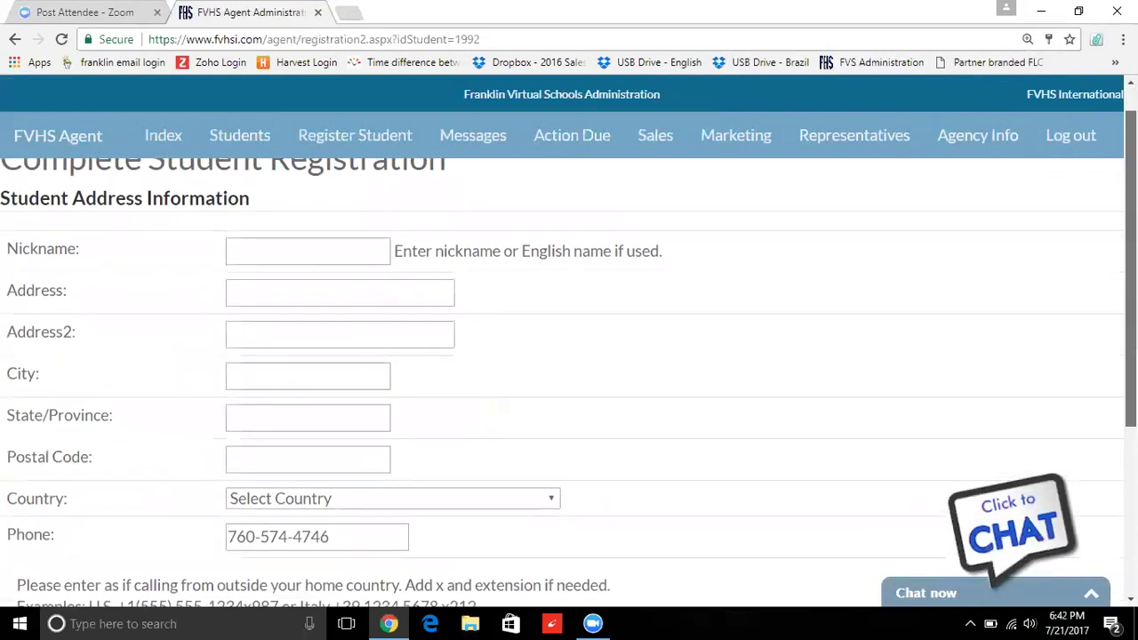
click(360, 295)
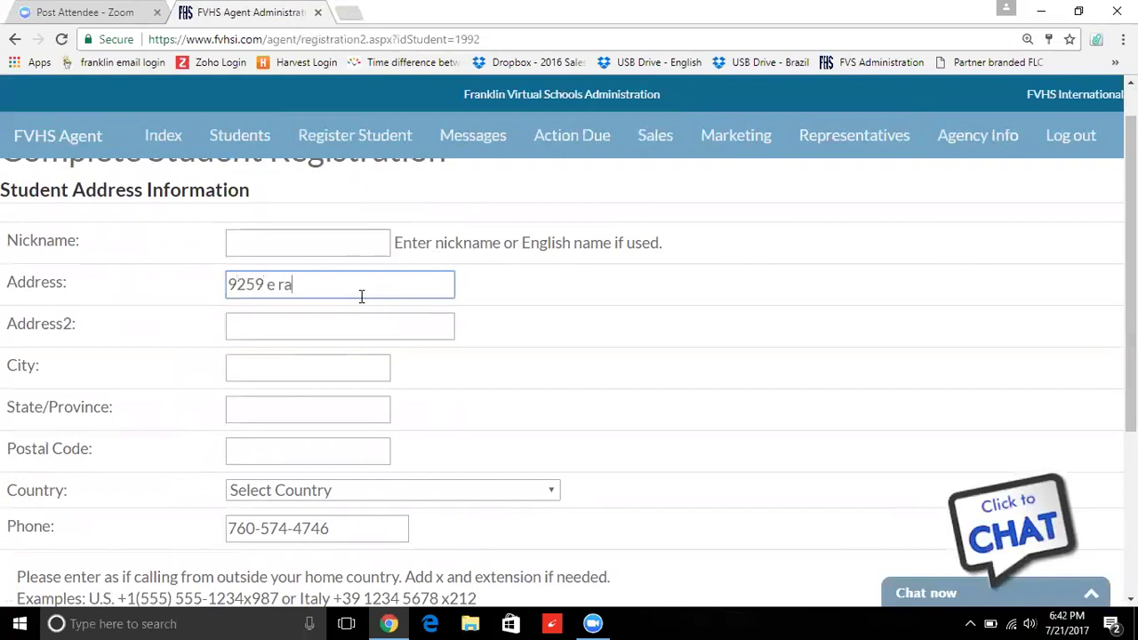
key(Tab)
key(Tab)
- Fill in the student's city, state and postal code
text(sco)
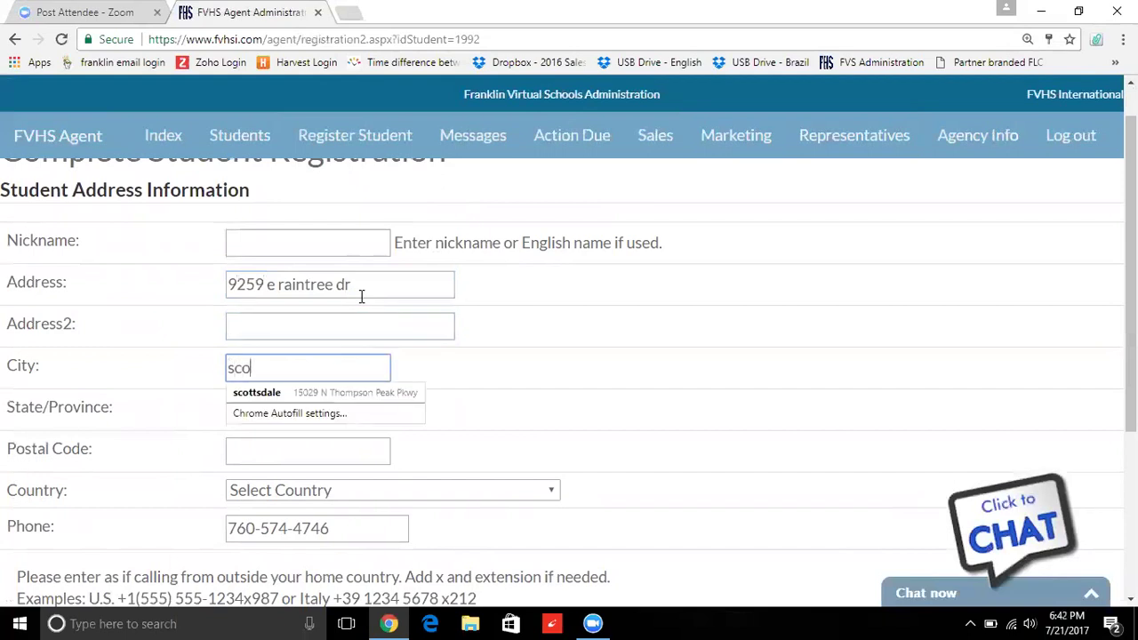
text(ttsdael)
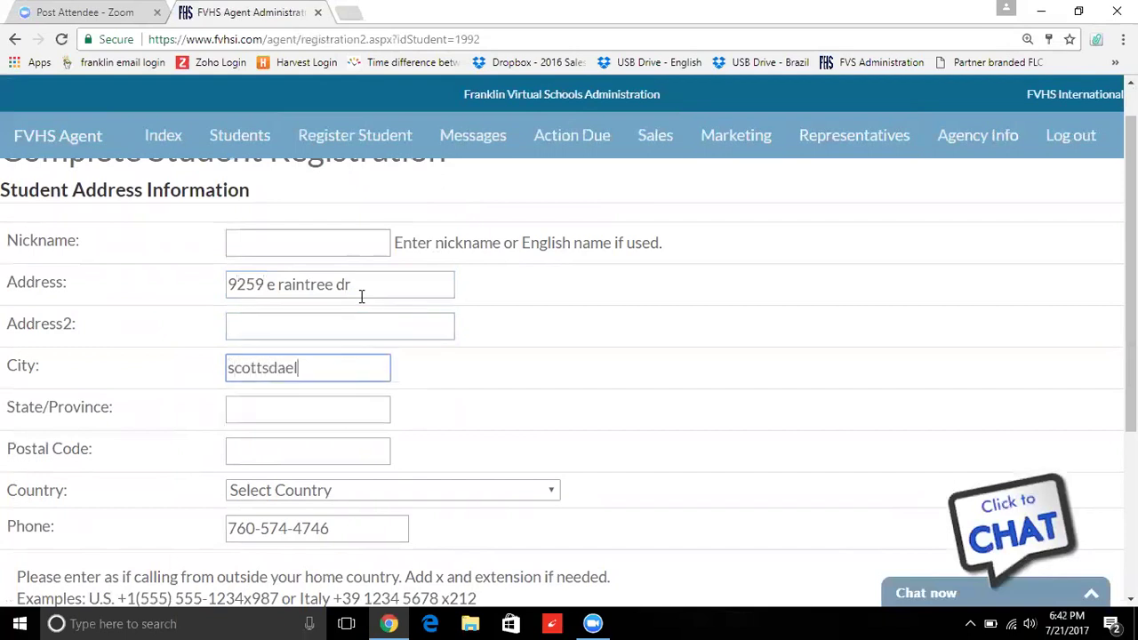
key(BackSpace)
key(BackSpace)
text(le)
key(Tab)
text(az)
key(Tab)
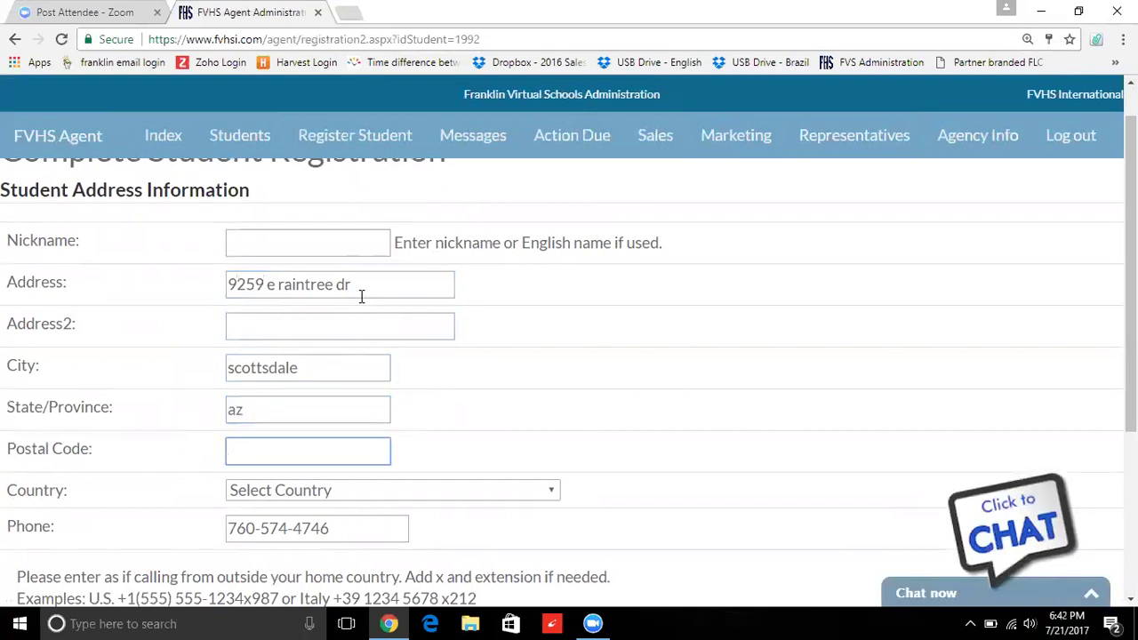
text(85260)
key(Tab)
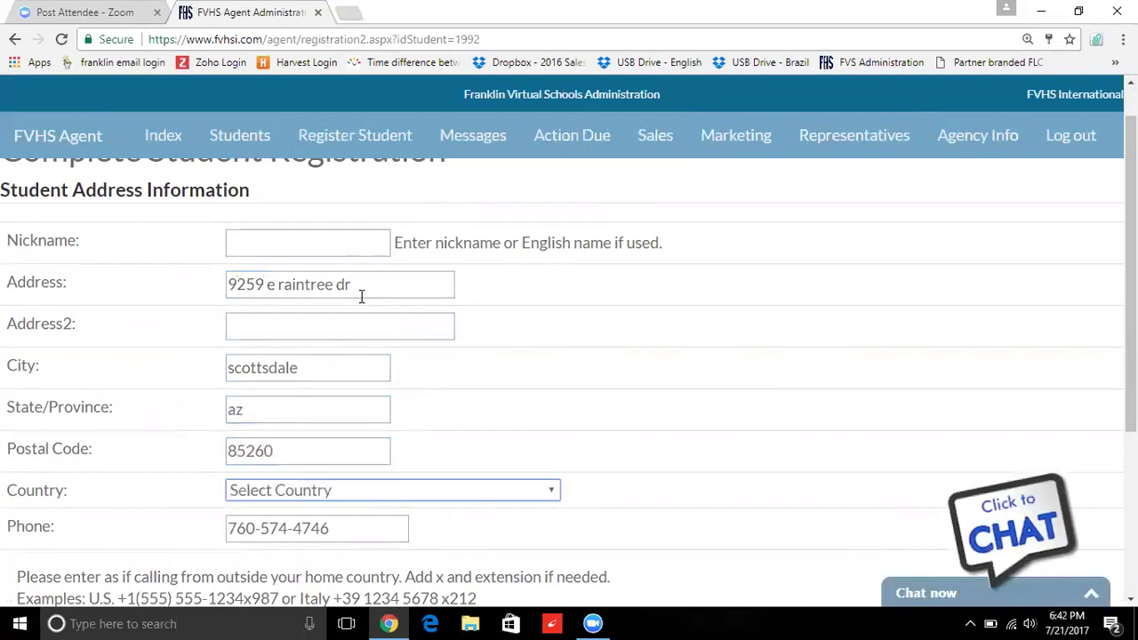
- Set the country to United States
click(330, 490)
key(u)
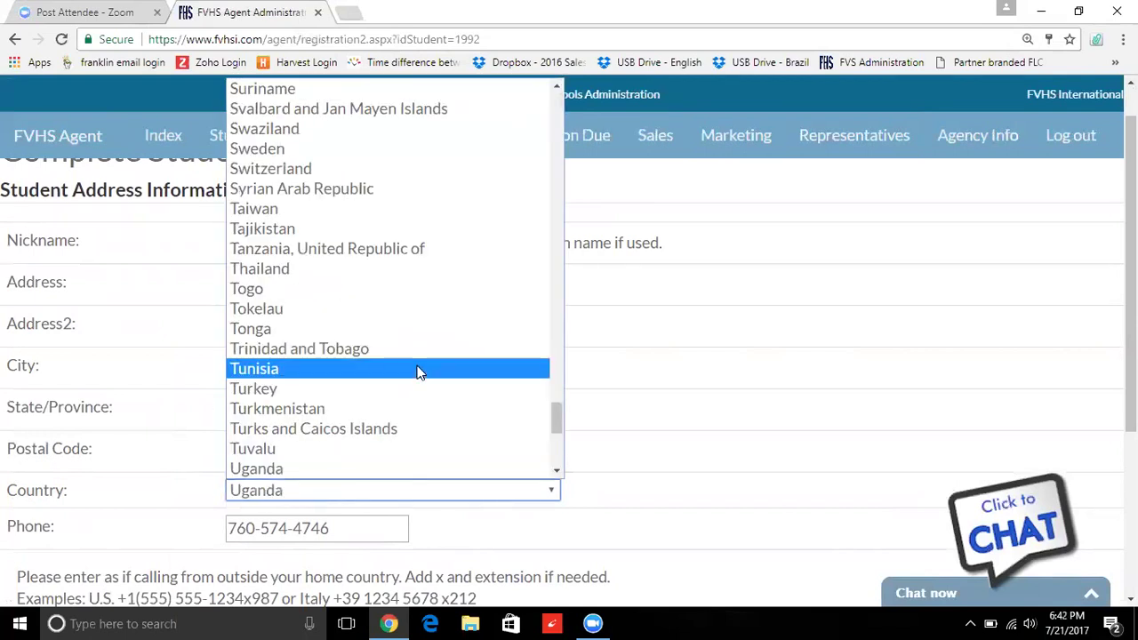
key(u)
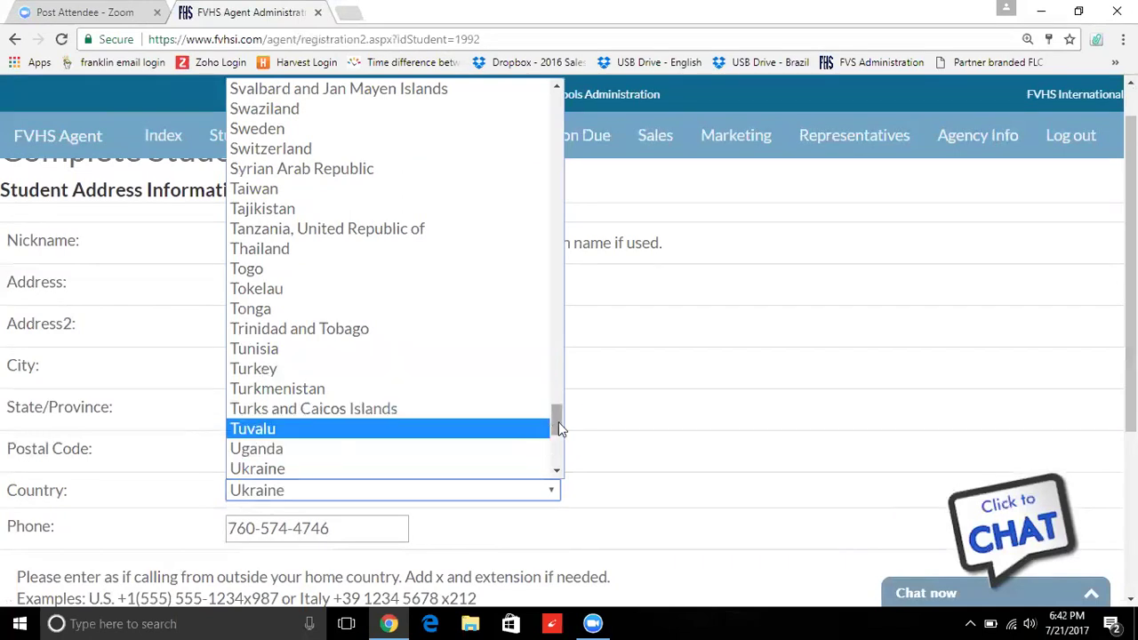
drag(562, 430, 561, 439)
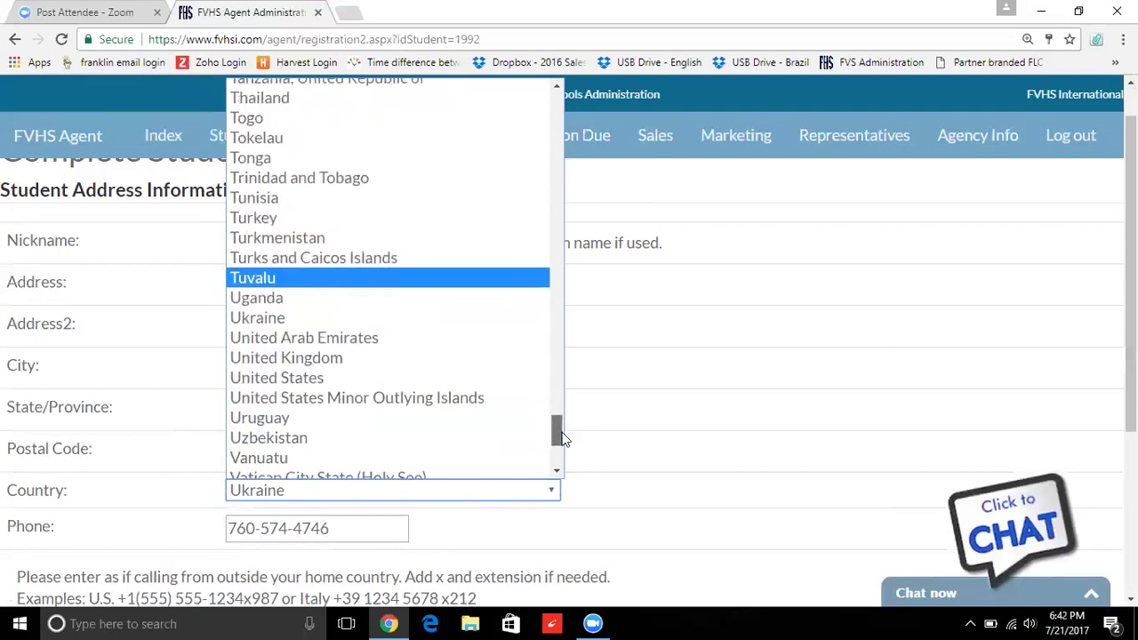
click(315, 376)
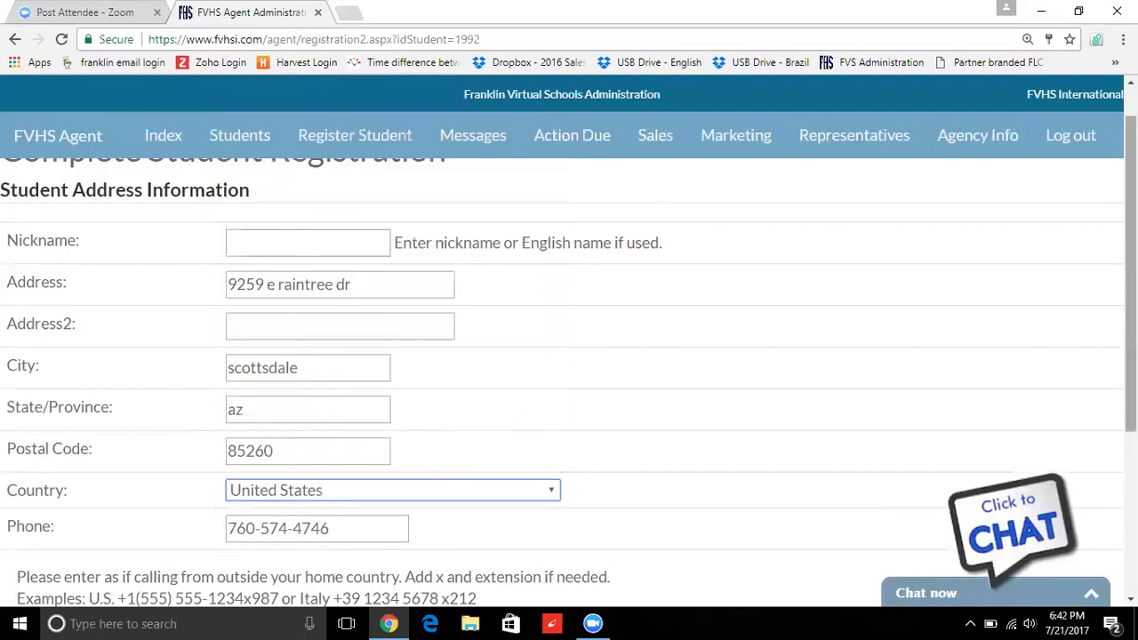
- Choose gender Male and race White or Caucasion, then submit the registration
scroll(569, 356, down, 4)
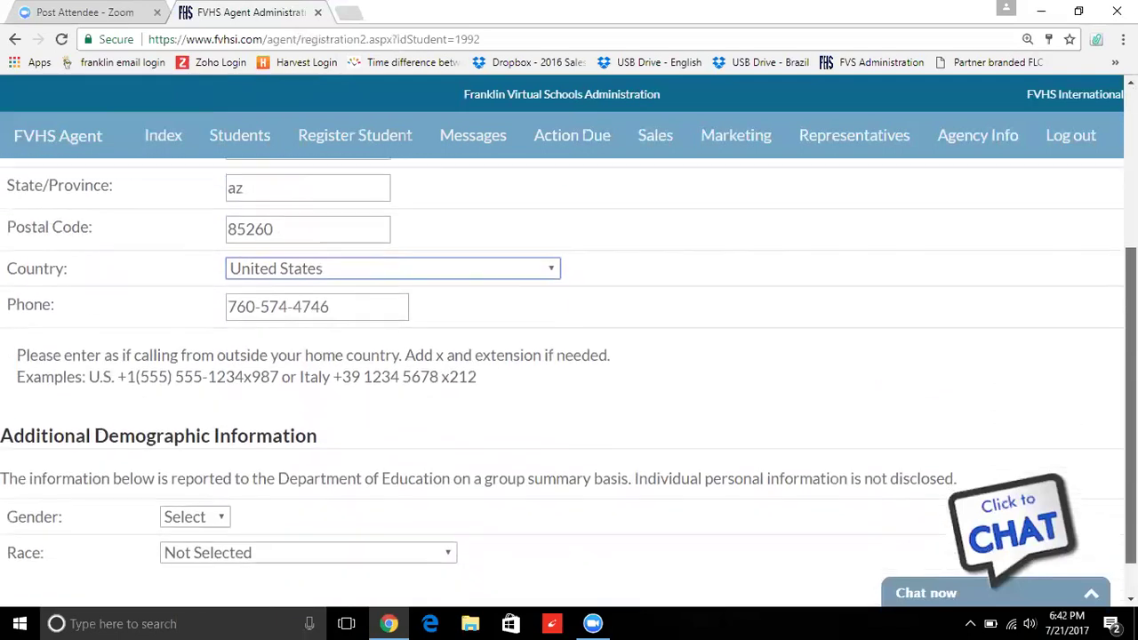
click(220, 472)
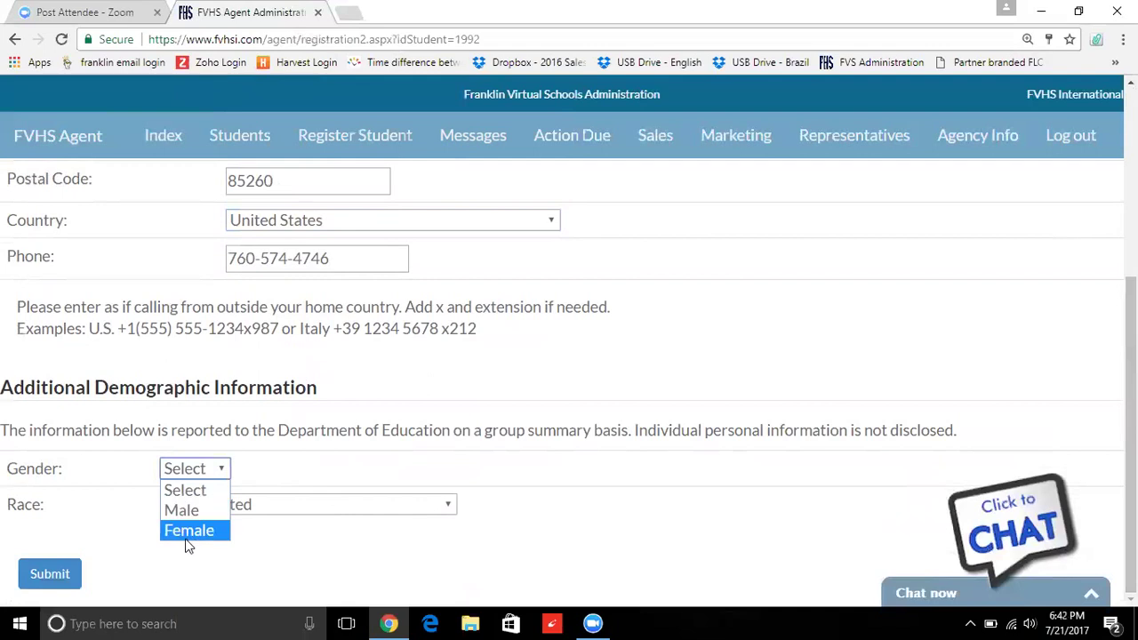
click(185, 511)
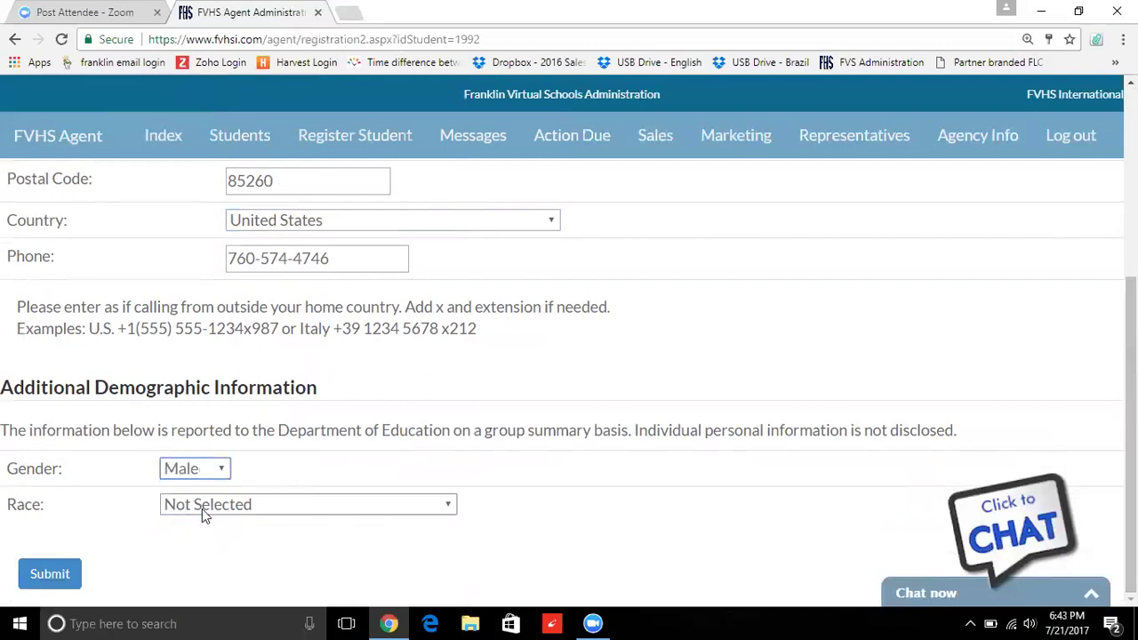
click(202, 508)
click(248, 463)
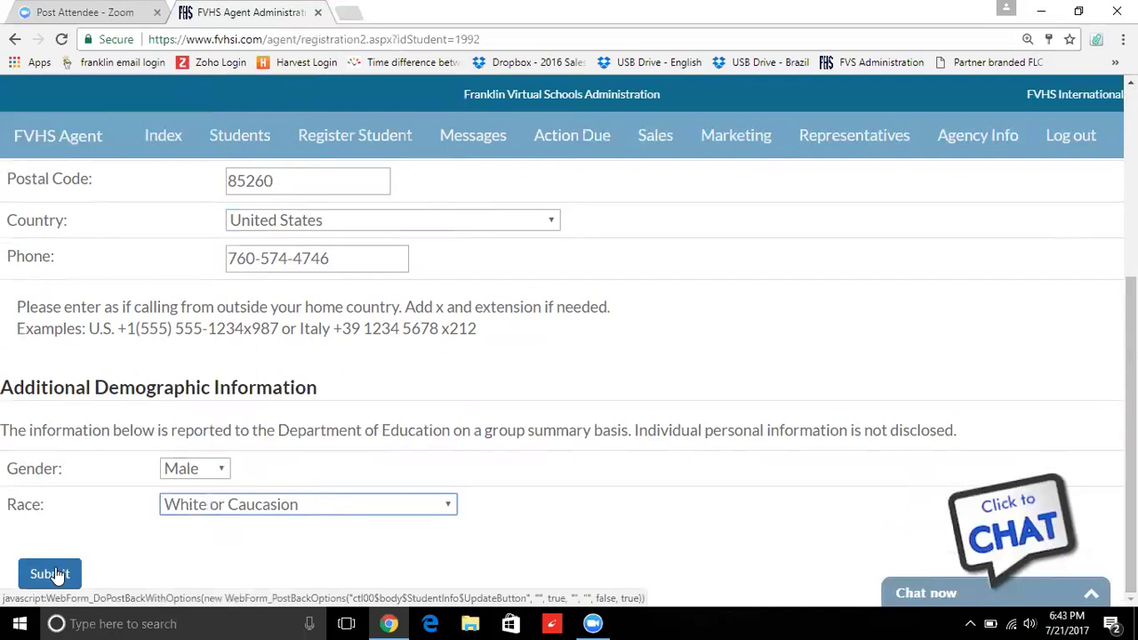
click(57, 575)
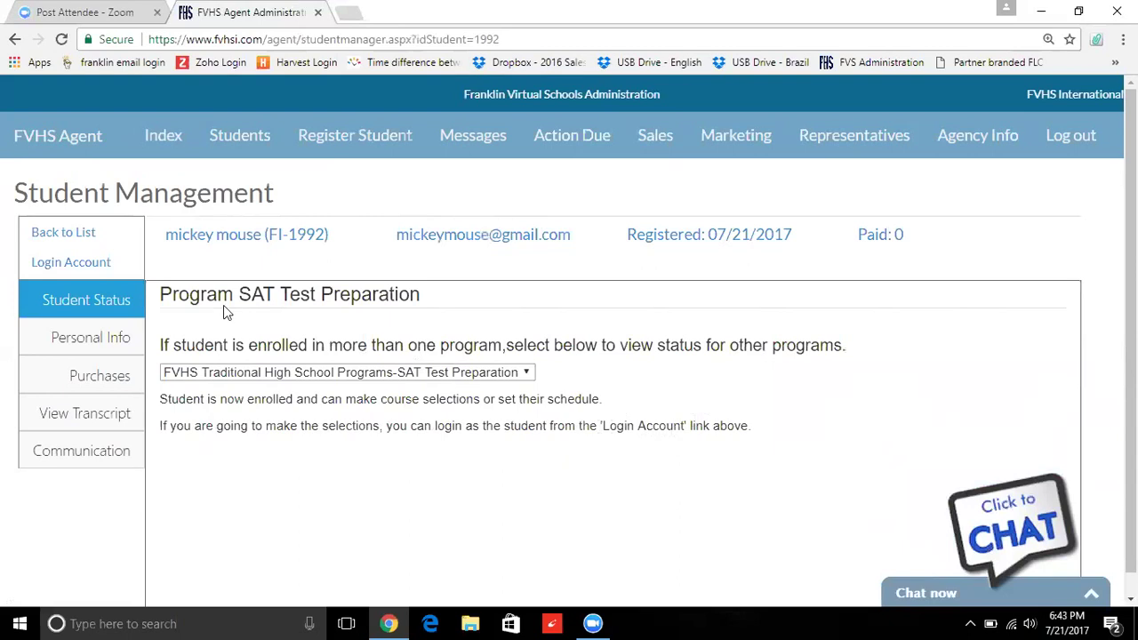
- Log in as the student, browse the SAT Test Preparation classes, and open ACT/SAT Class Selection
click(81, 264)
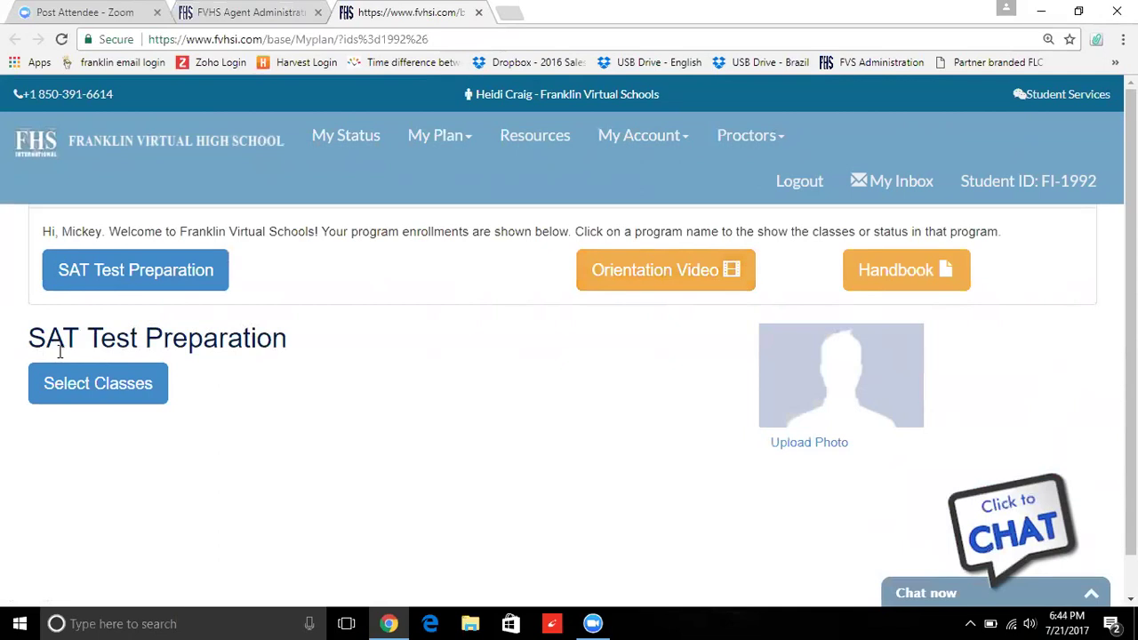
click(144, 392)
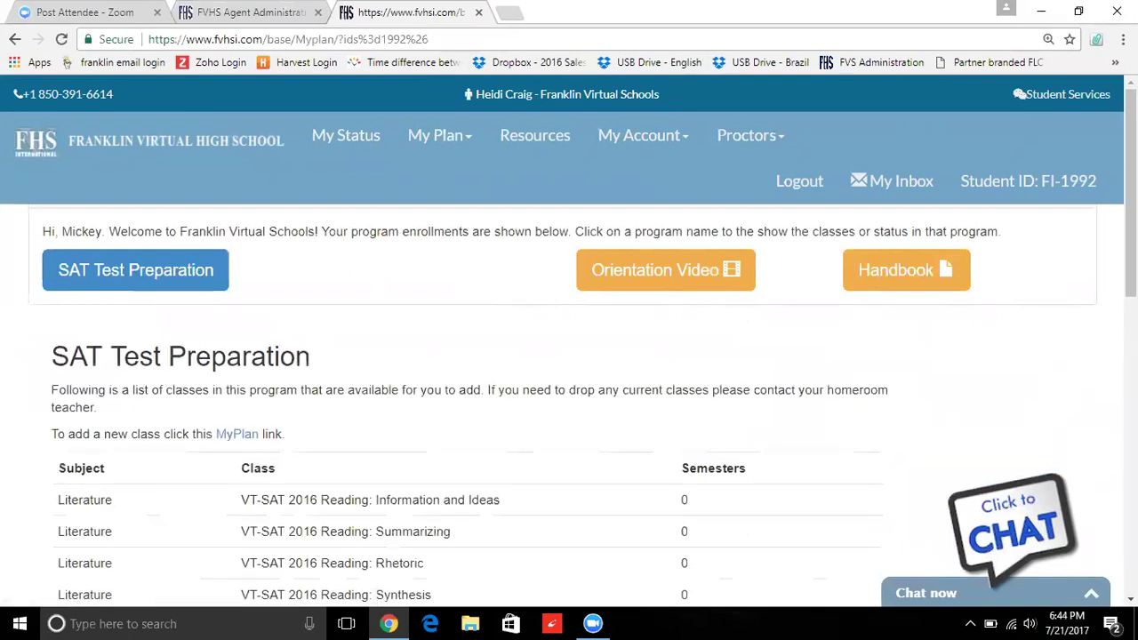
scroll(1131, 222, down, 1)
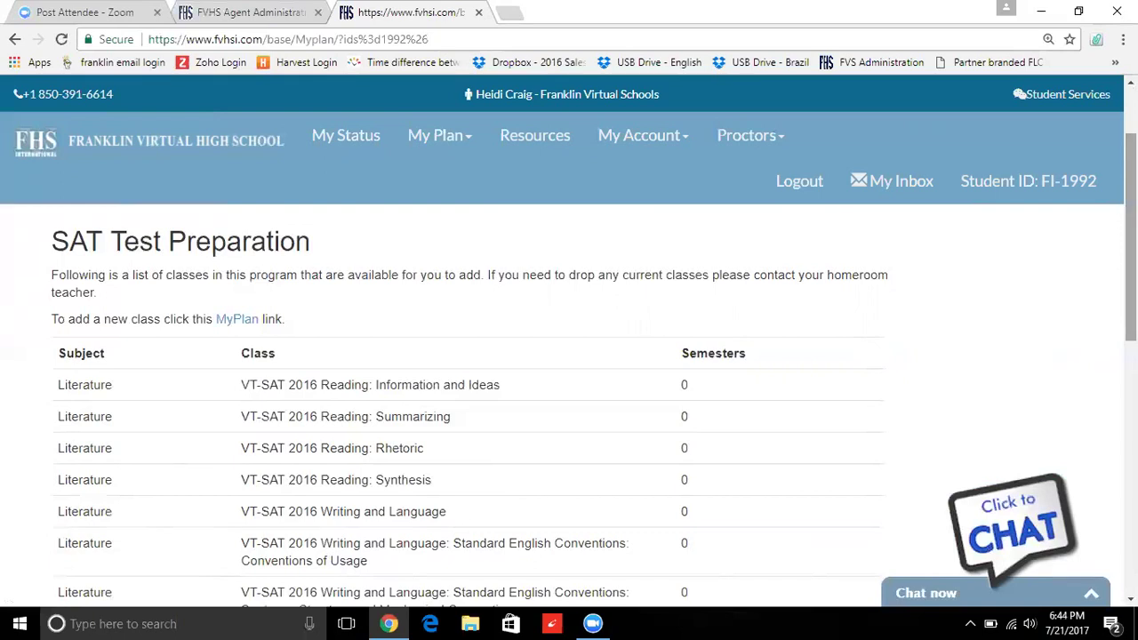
scroll(569, 373, down, 2)
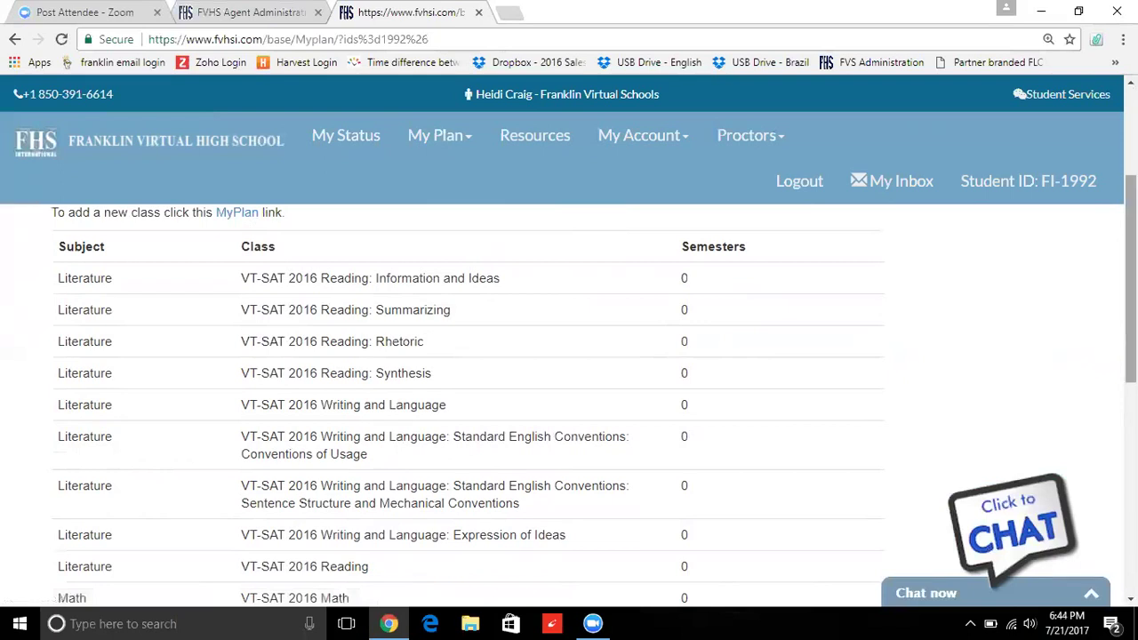
drag(1131, 276, 1131, 236)
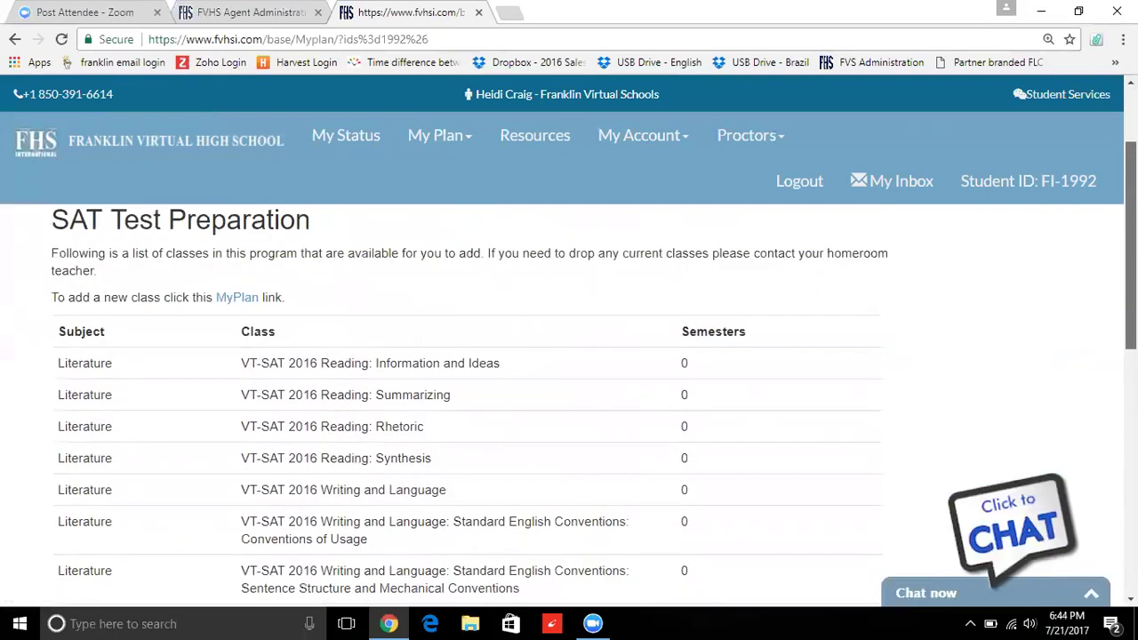
click(246, 303)
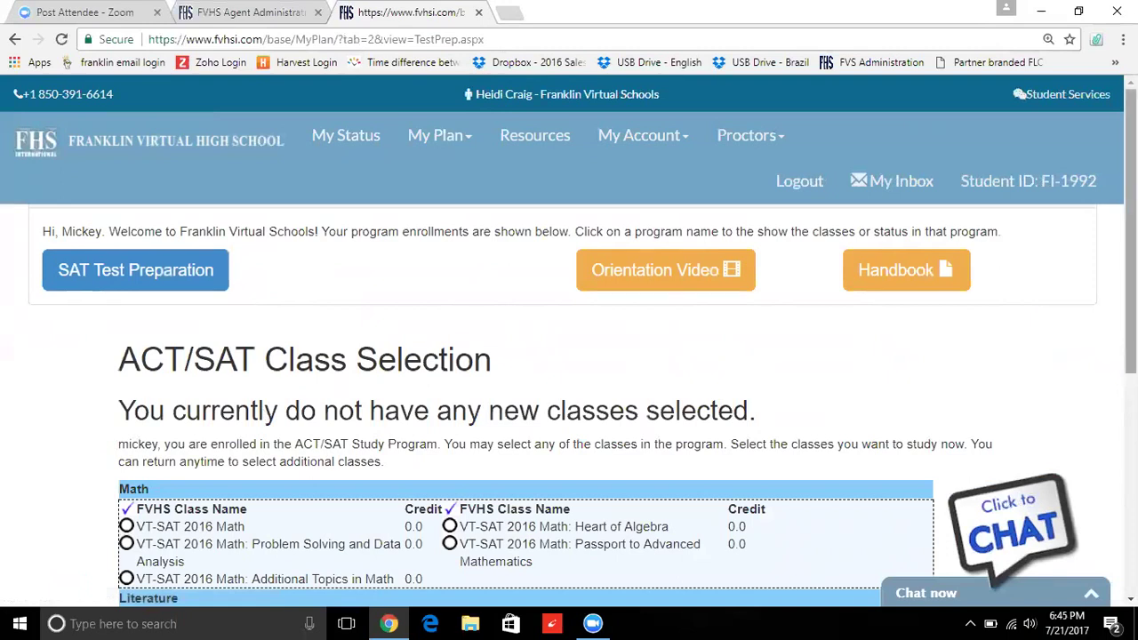
- Select VT-SAT 2016 Math, save it, and confirm the class selection
scroll(1131, 267, down, 2)
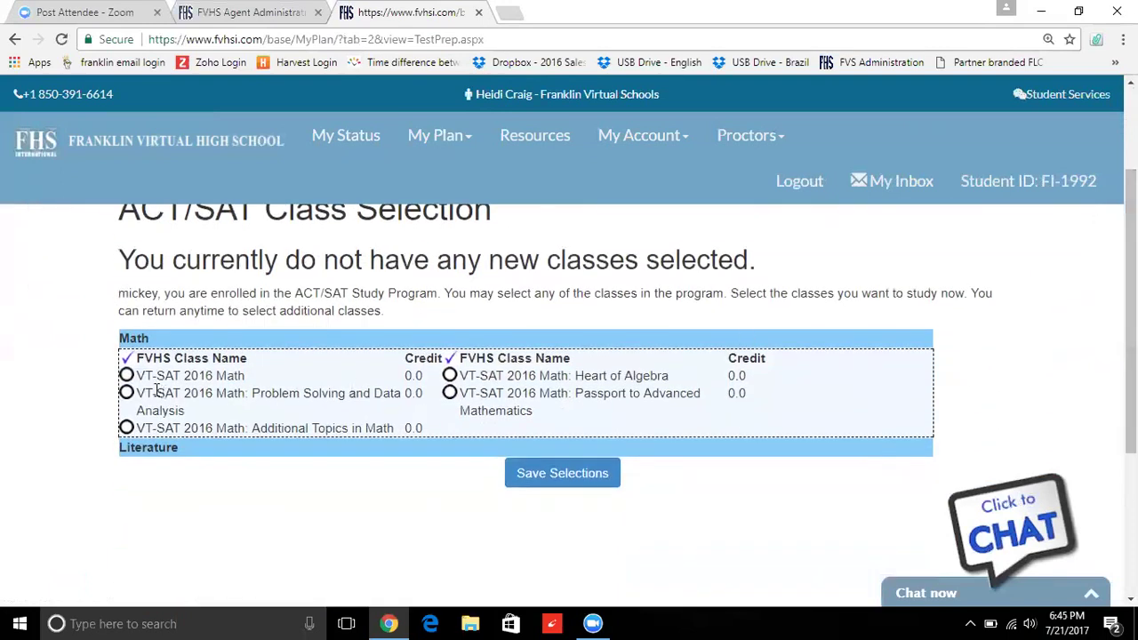
click(127, 375)
click(551, 480)
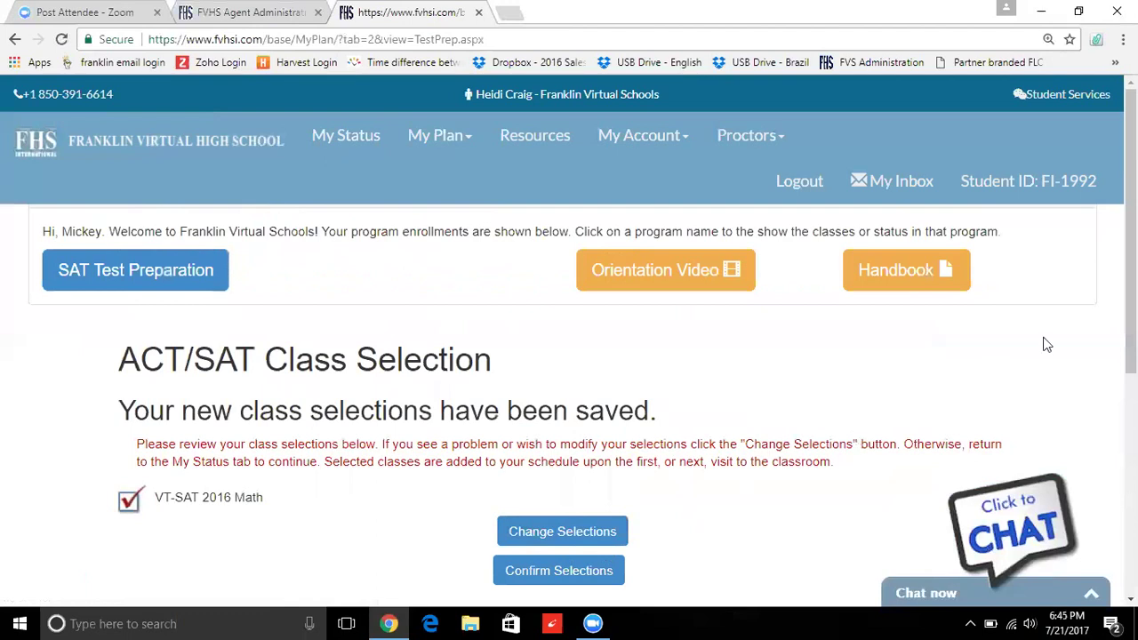
scroll(737, 370, down, 1)
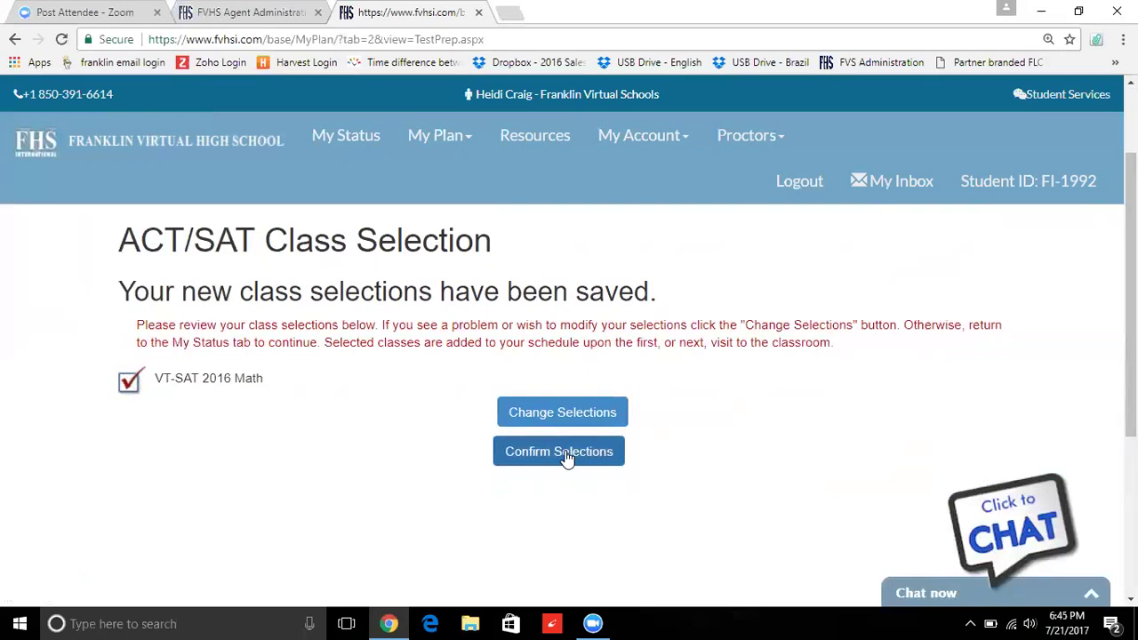
click(565, 453)
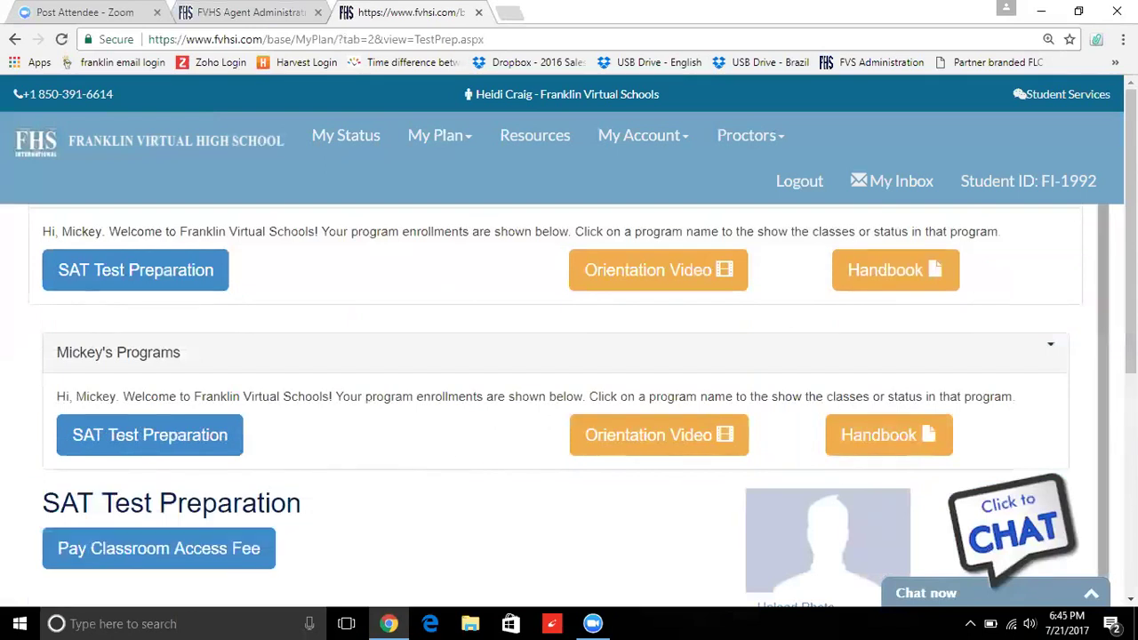
- Open the Pay Classroom Access Fee notice for SAT Test Preparation
drag(1099, 312, 1105, 372)
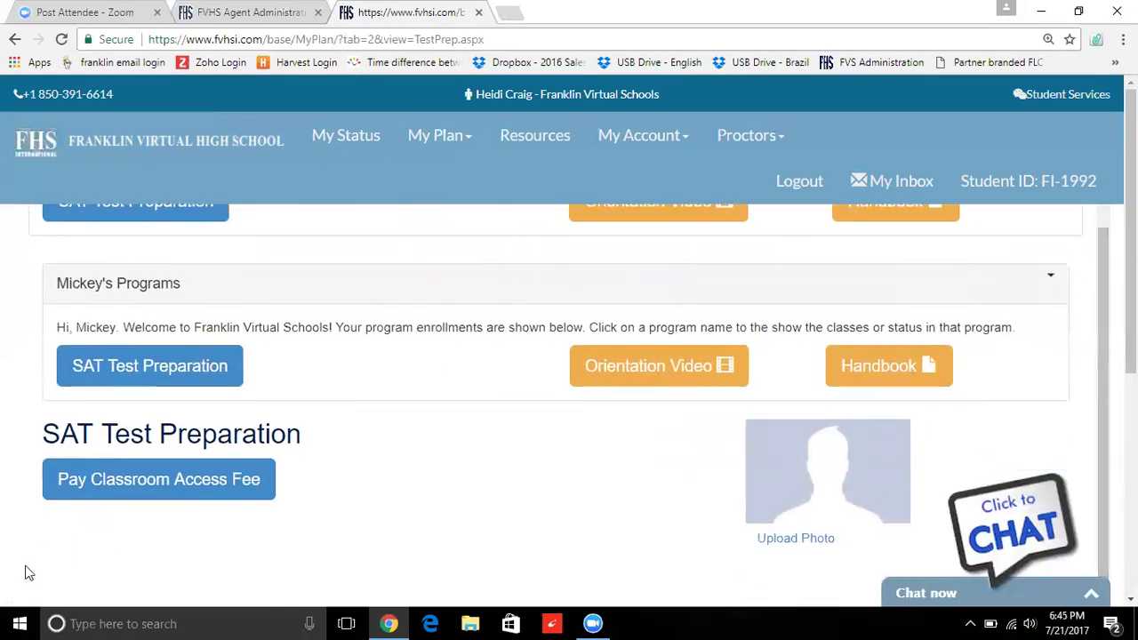
click(144, 502)
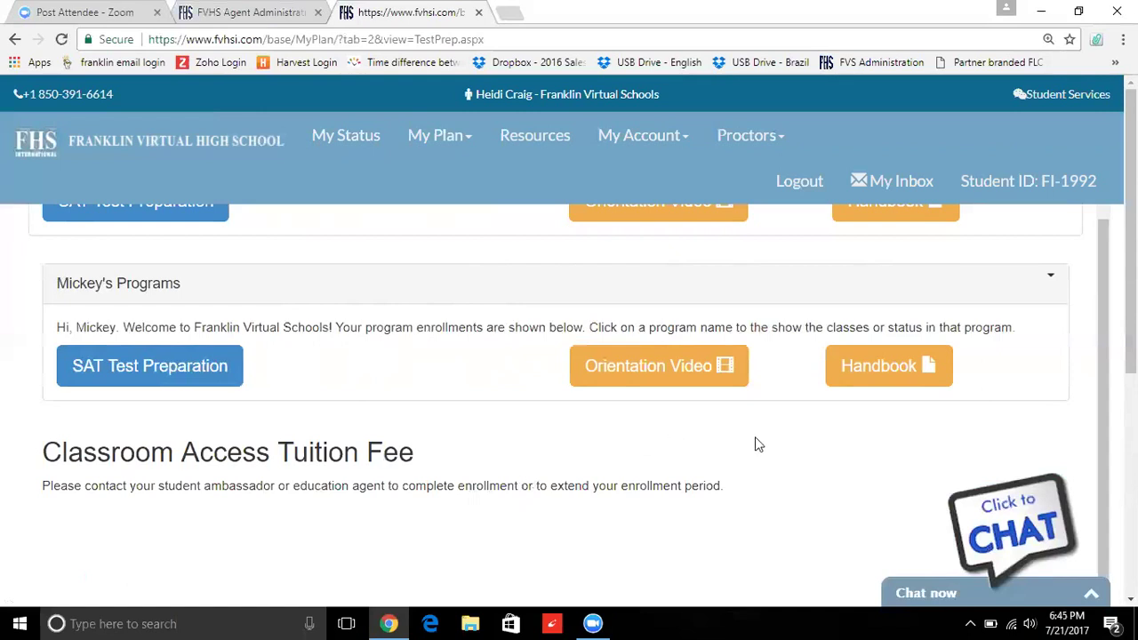
click(797, 190)
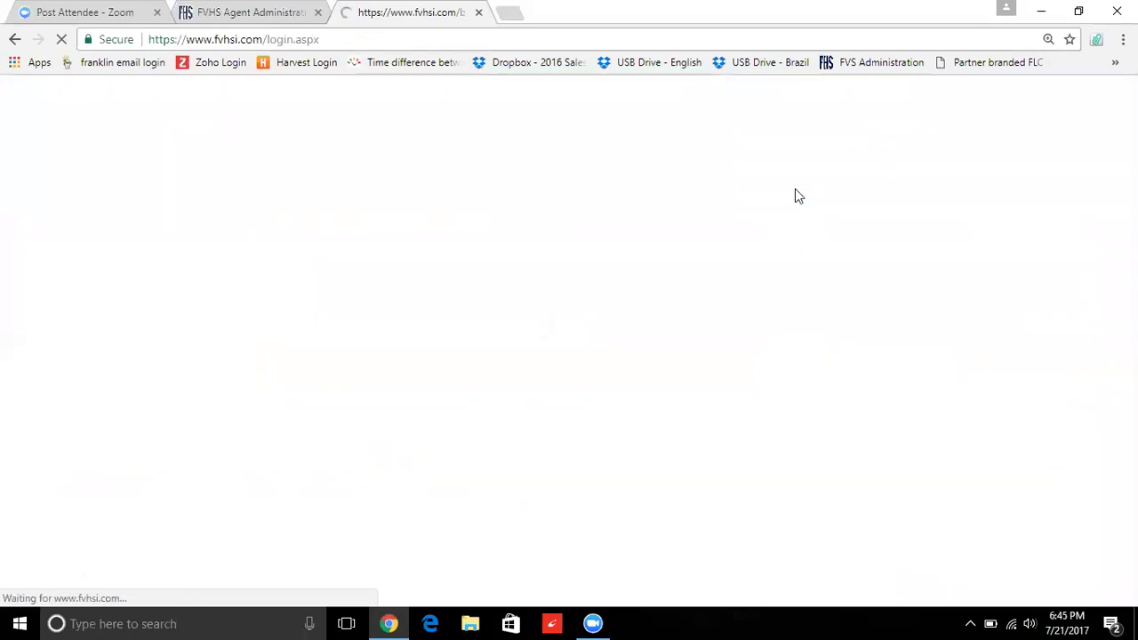
click(227, 39)
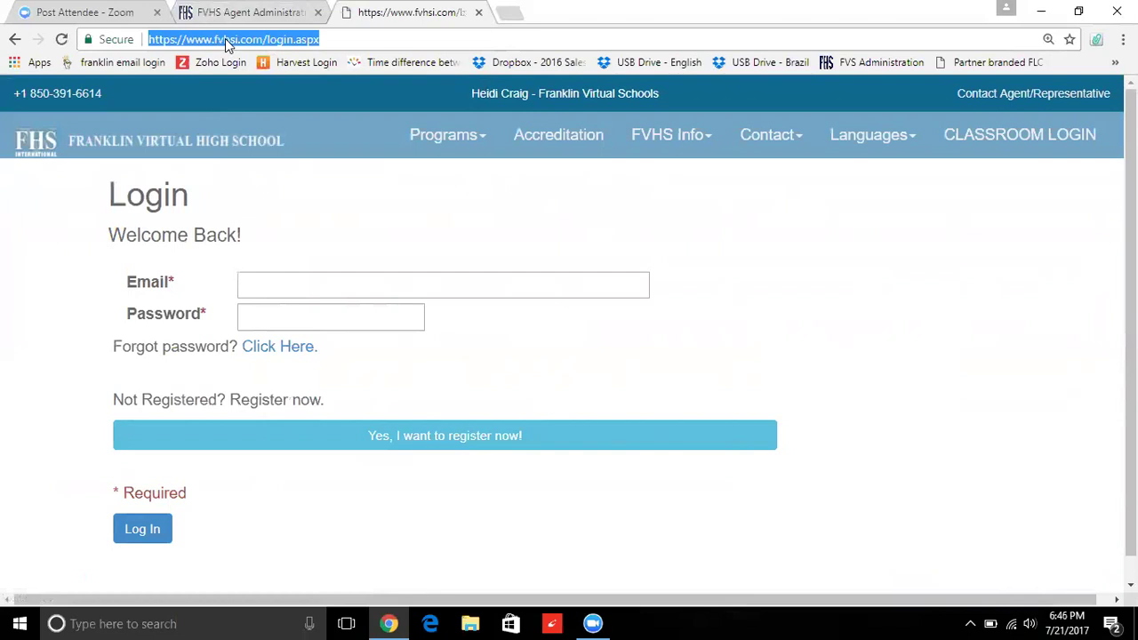
text(www.fvh)
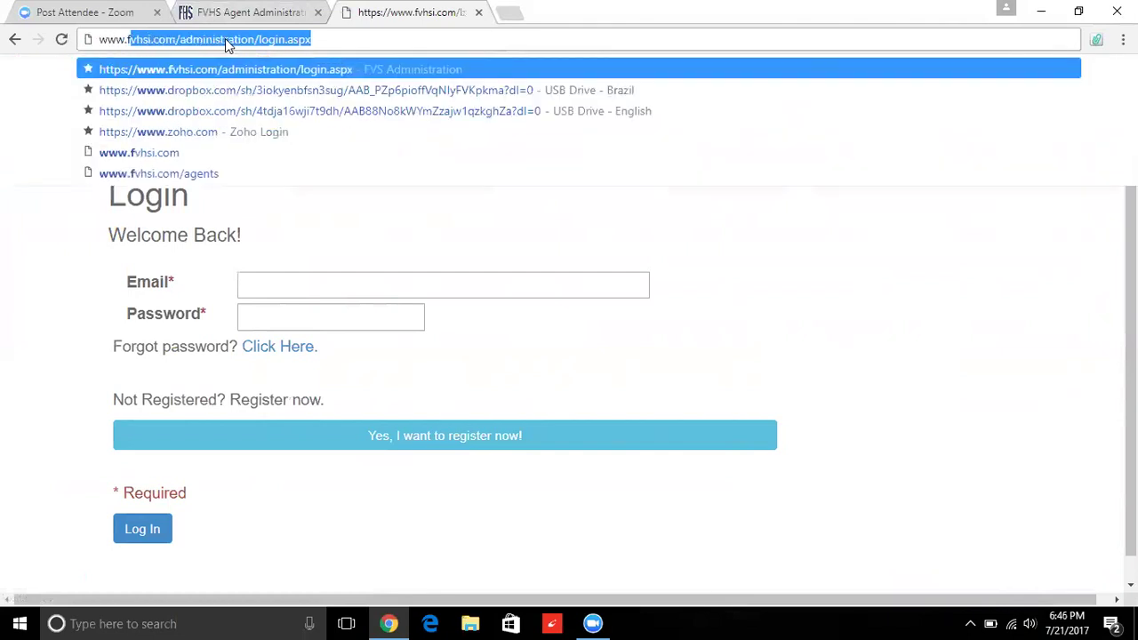
text(si.co)
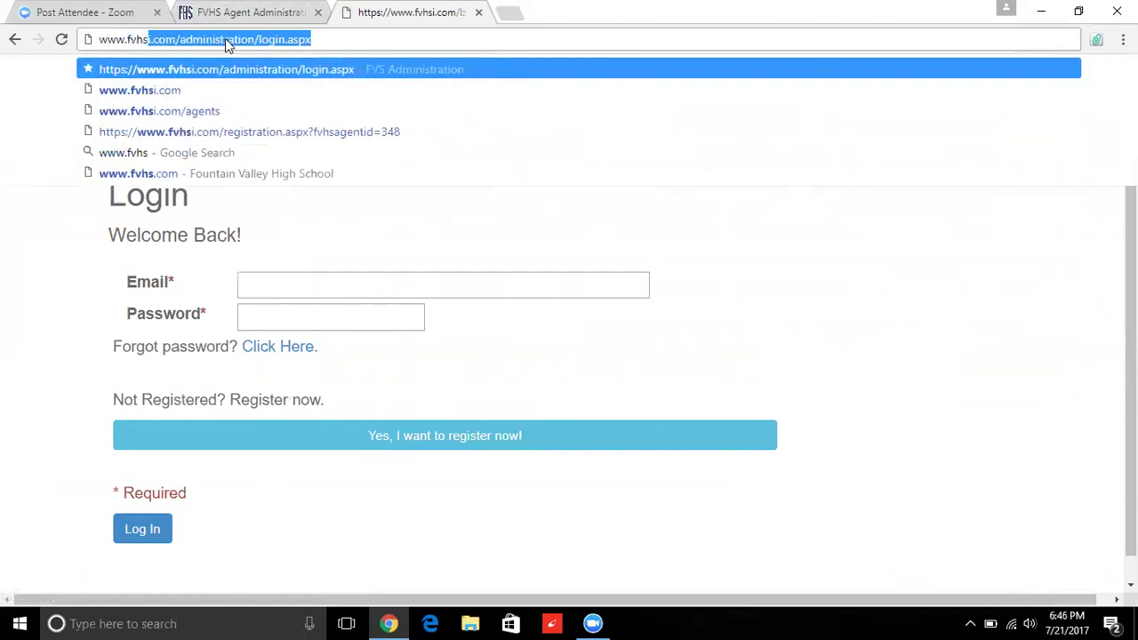
text(m/)
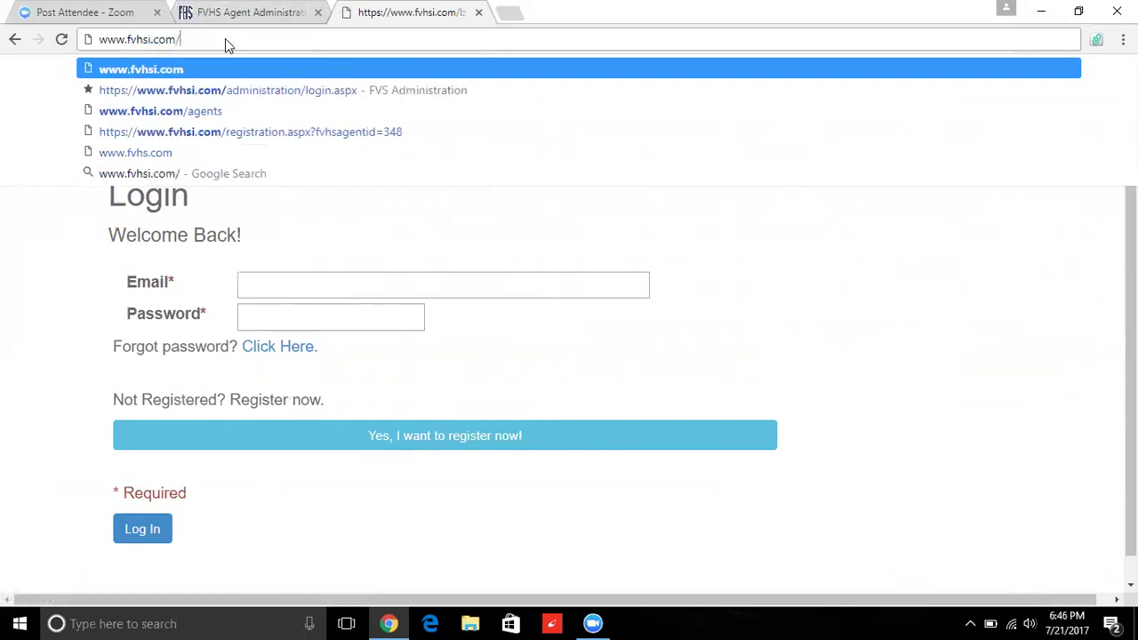
text(default.aspx?page=agents)
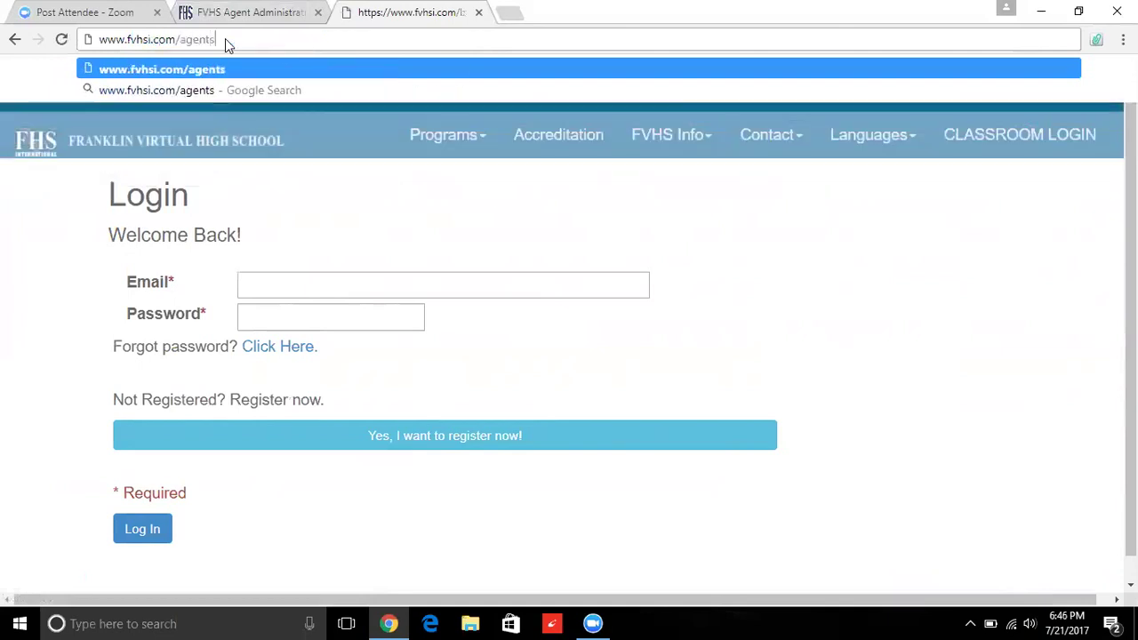
key(Return)
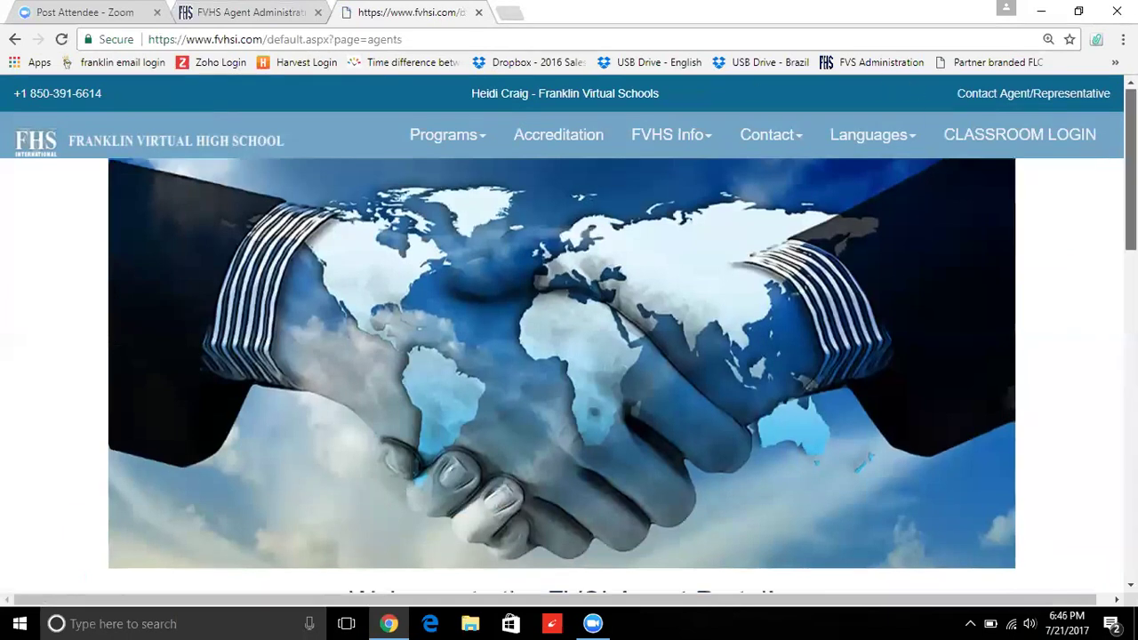
- Sign in at Agent Login with the agent's suggested e-mail and password
scroll(949, 278, down, 3)
click(640, 425)
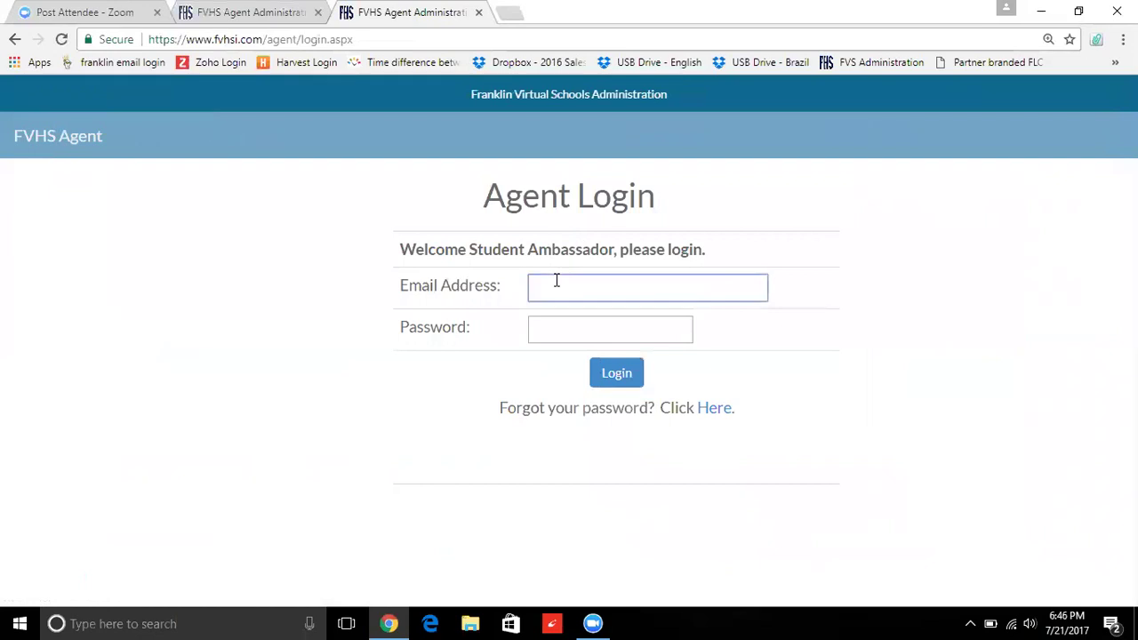
text(heidi)
key(Down)
key(Tab)
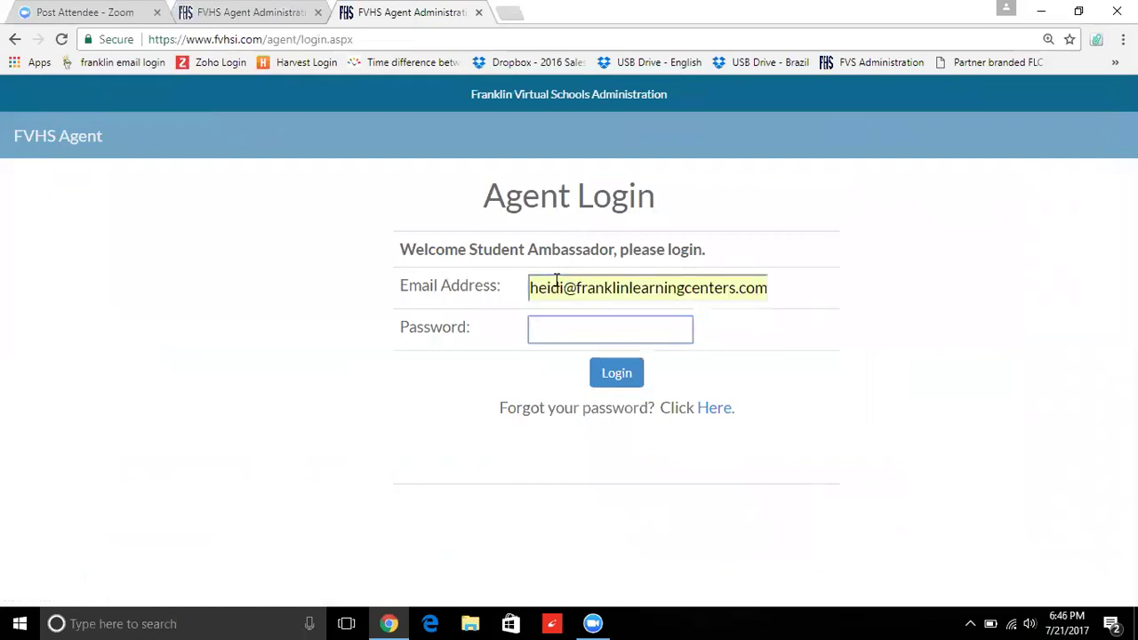
text(*********)
click(613, 360)
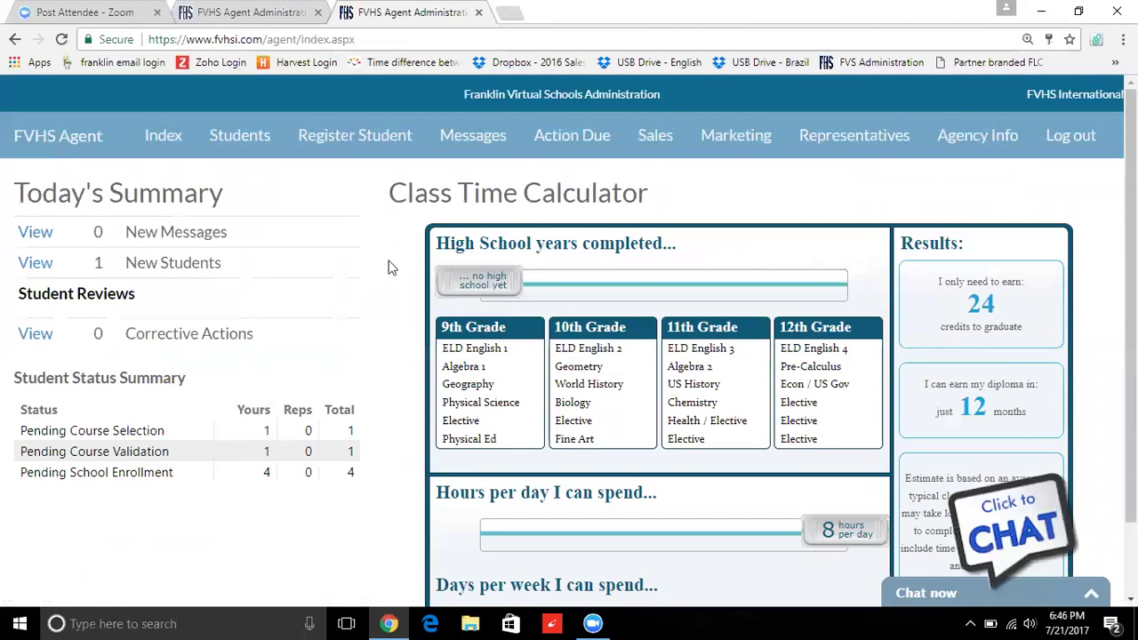
- Open the Students list and select the SAT Test Preparation student enrolled on 7/21/2017
click(237, 151)
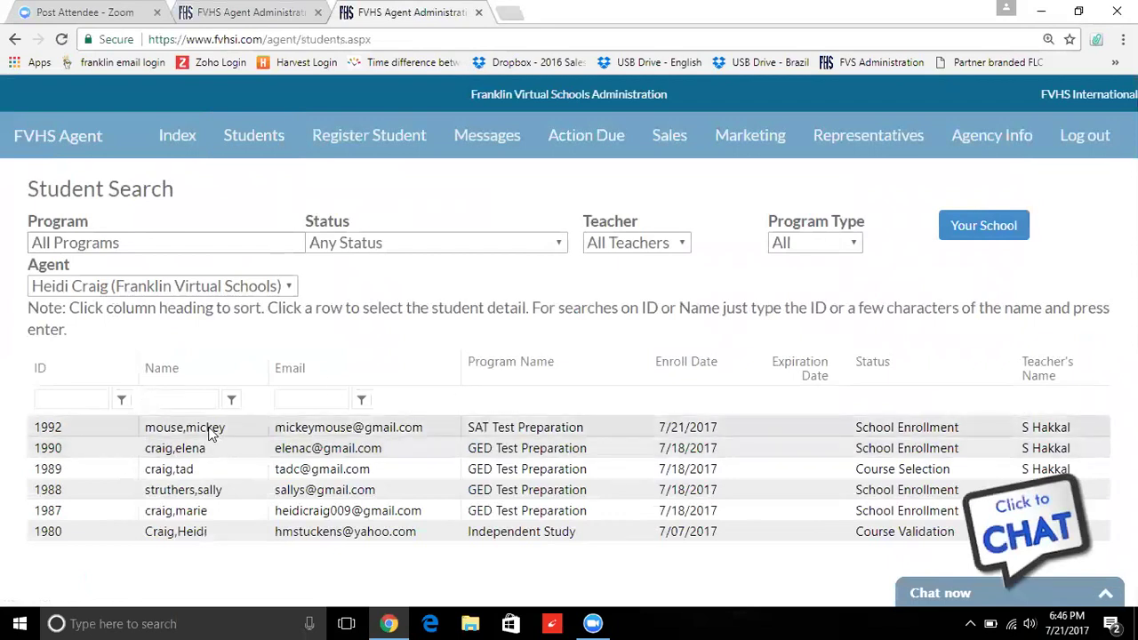
click(210, 431)
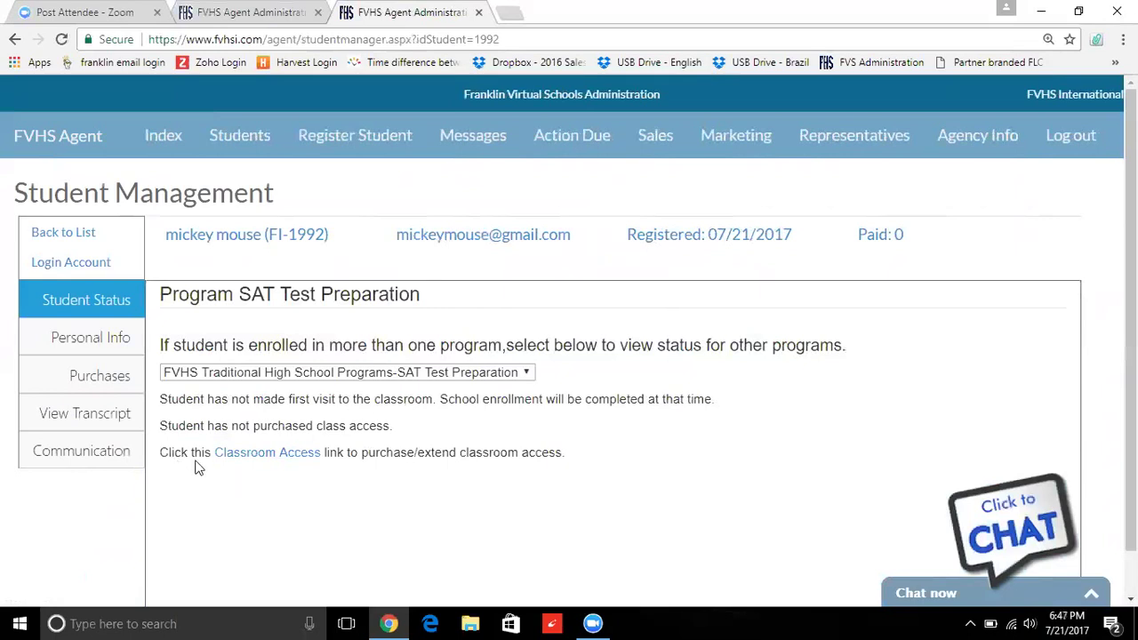
- Place a $416.00 Classroom Access order for the SAT Preparation Program (3 months), reaching the billing form
click(260, 463)
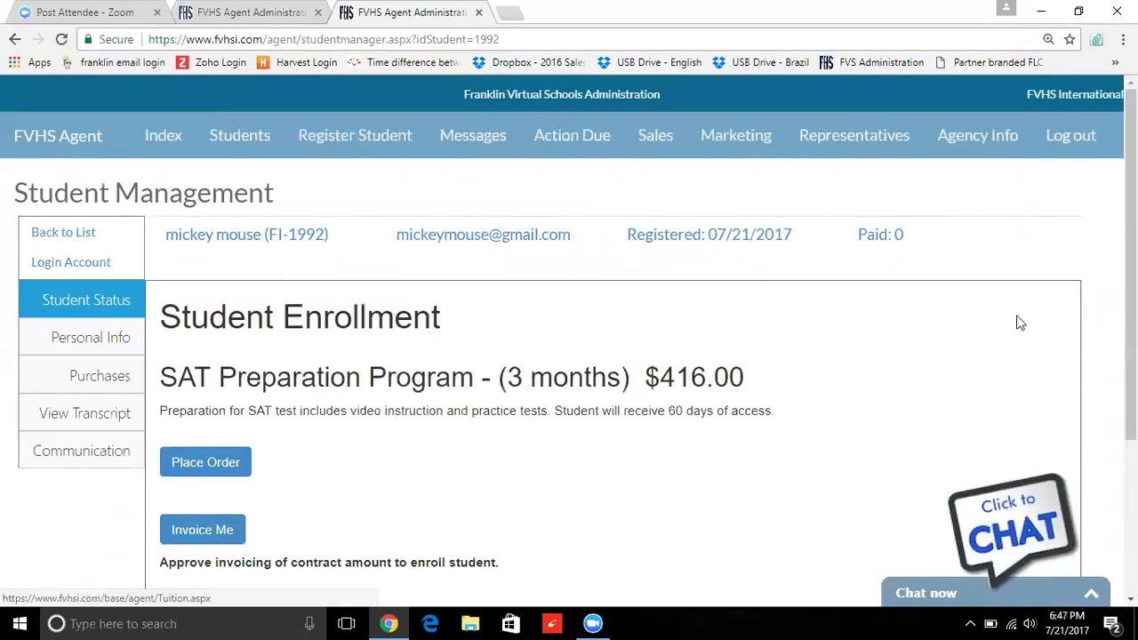
scroll(569, 356, down, 2)
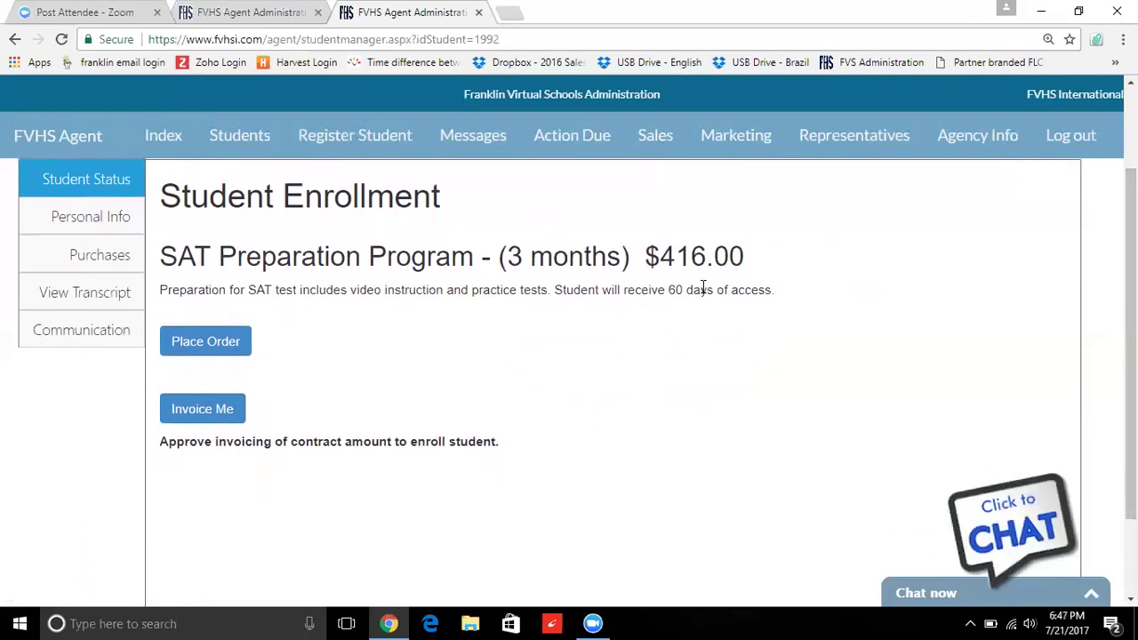
click(186, 347)
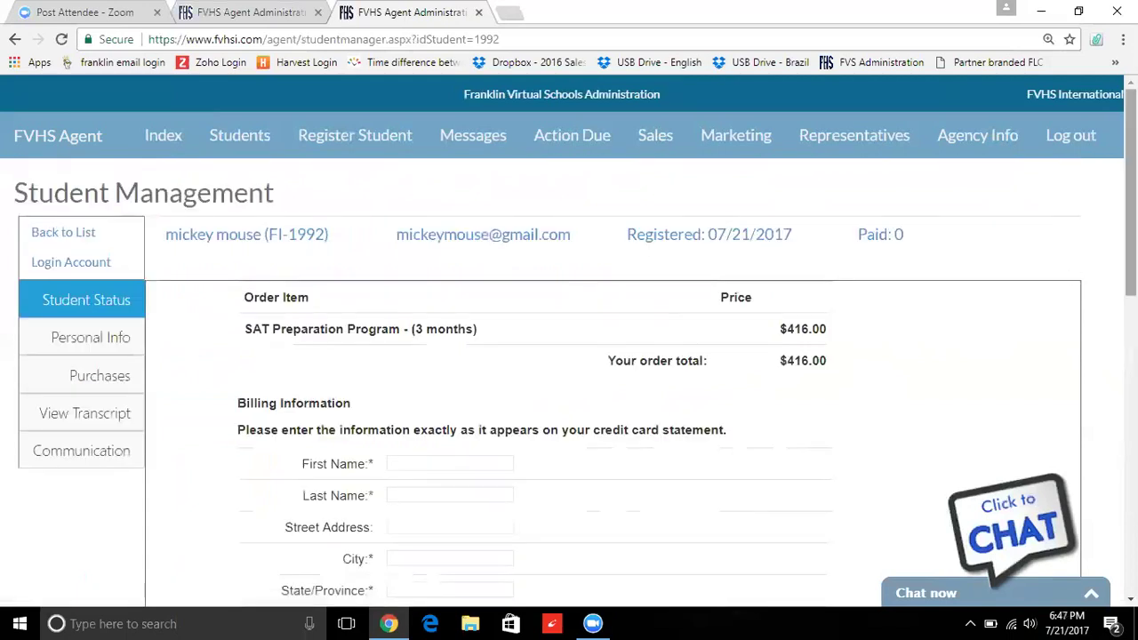
scroll(577, 383, down, 3)
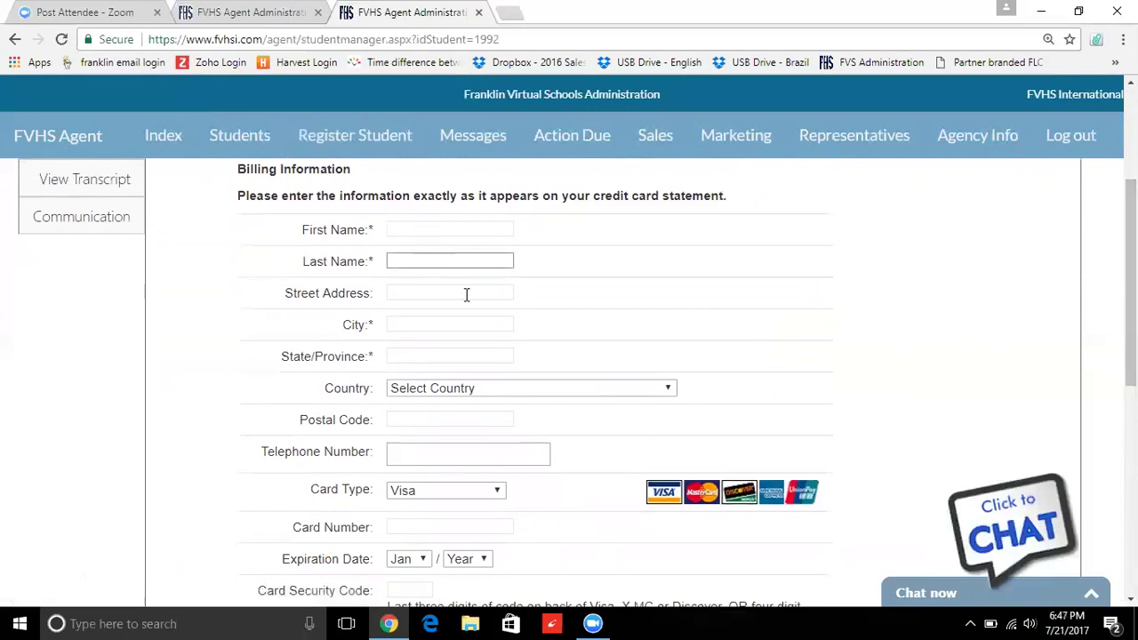
scroll(1128, 356, down, 2)
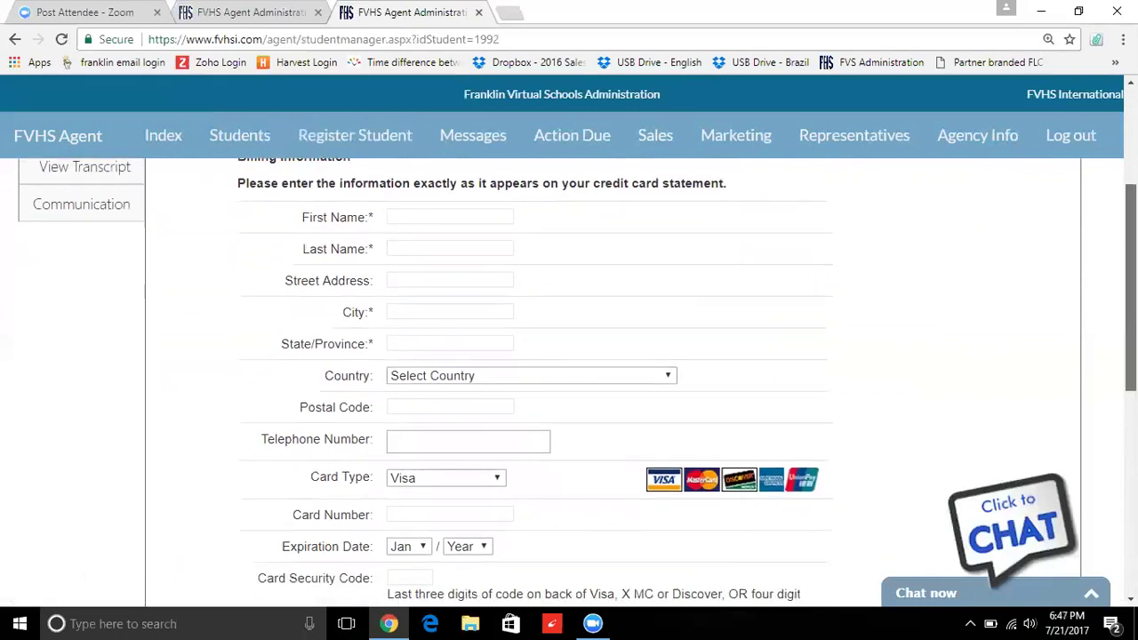
scroll(1129, 355, down, 2)
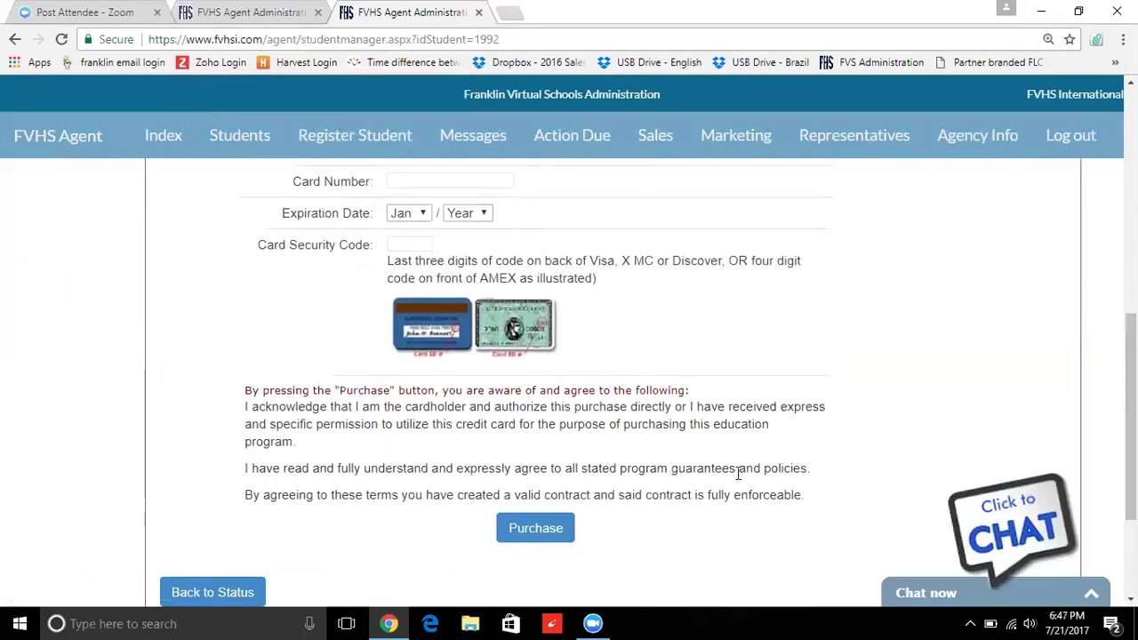